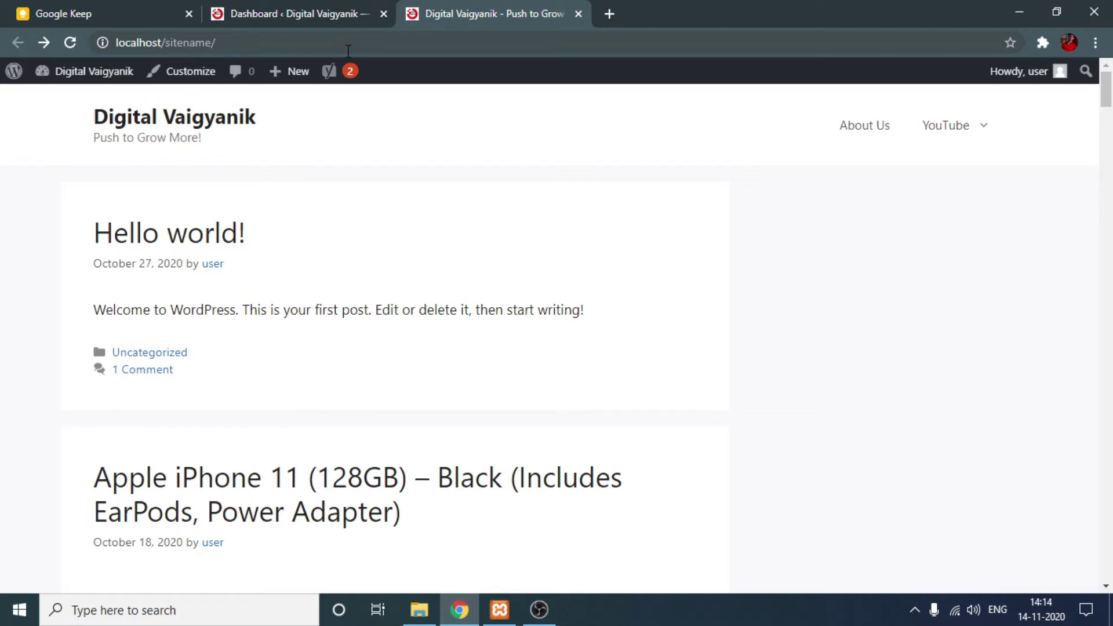
{"action": "left_click", "coordinate": [286, 16]}
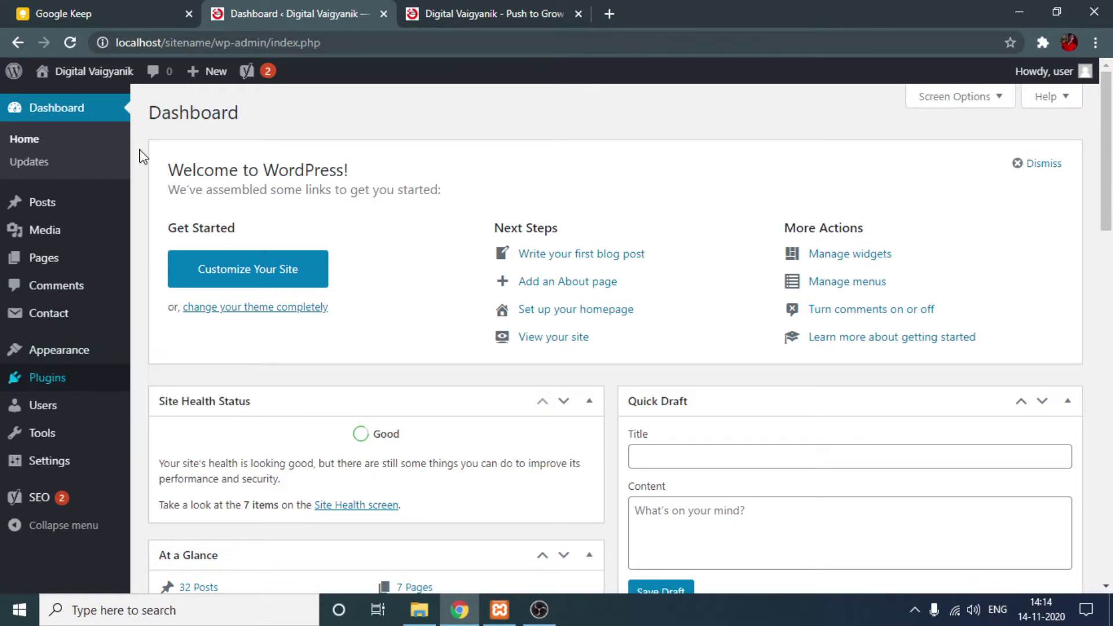
{"action": "scroll", "coordinate": [62, 325], "scroll_direction": "down", "scroll_amount": 4}
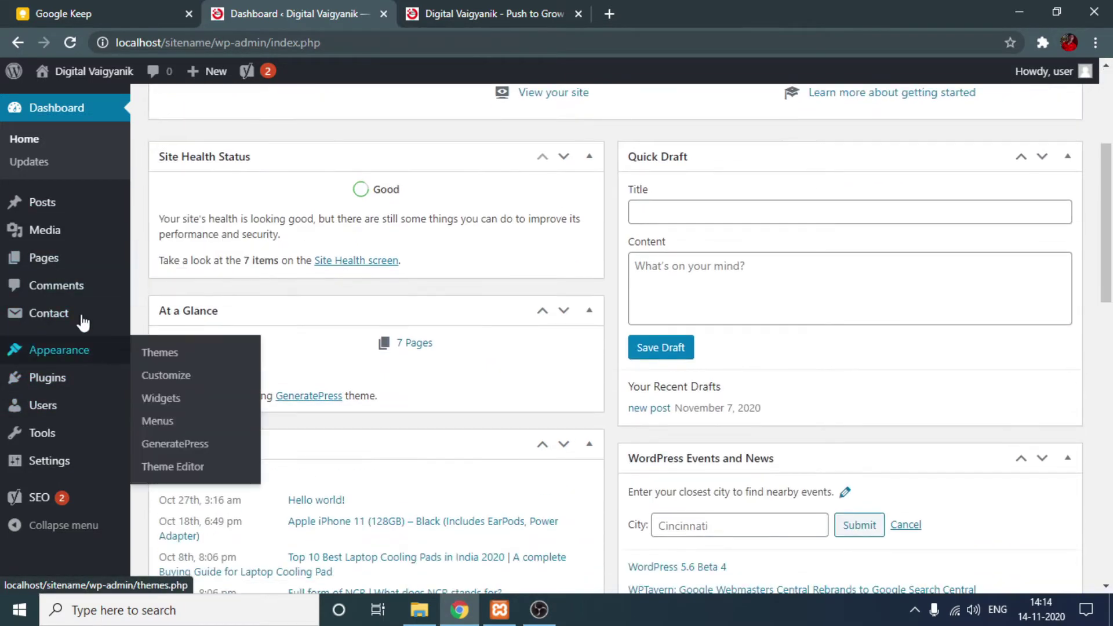
{"action": "scroll", "coordinate": [82, 310], "scroll_direction": "up", "scroll_amount": 4}
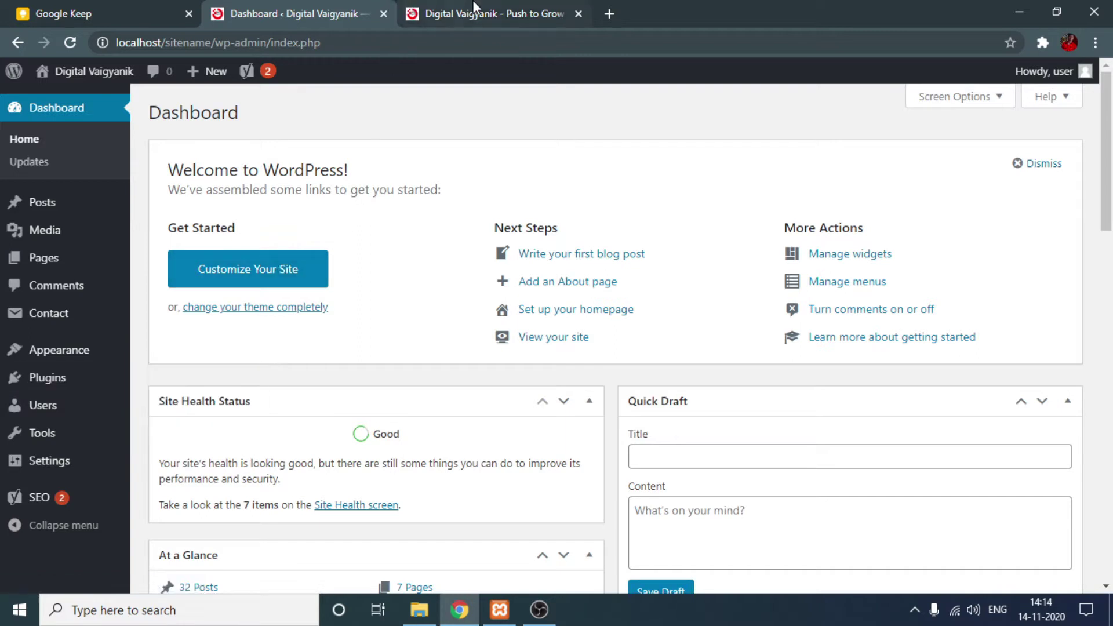
Search Google in a new browser tab for "wp visitor counter plugin" and look through the results.
{"action": "left_click", "coordinate": [528, 8]}
{"action": "left_click", "coordinate": [623, 14]}
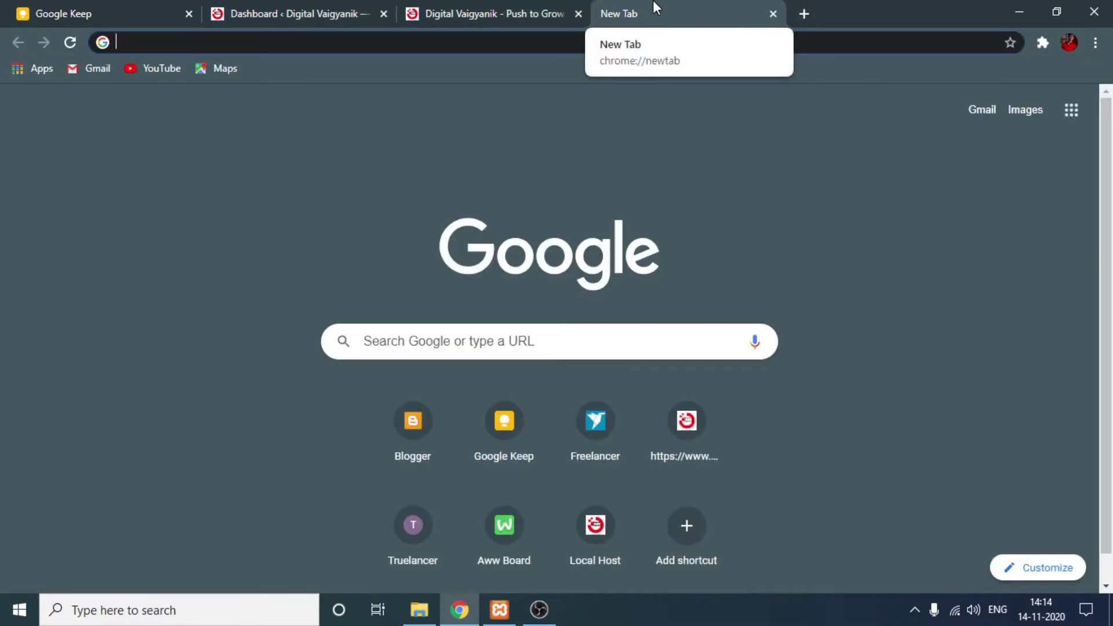
{"action": "type", "text": "wp visitor counter"}
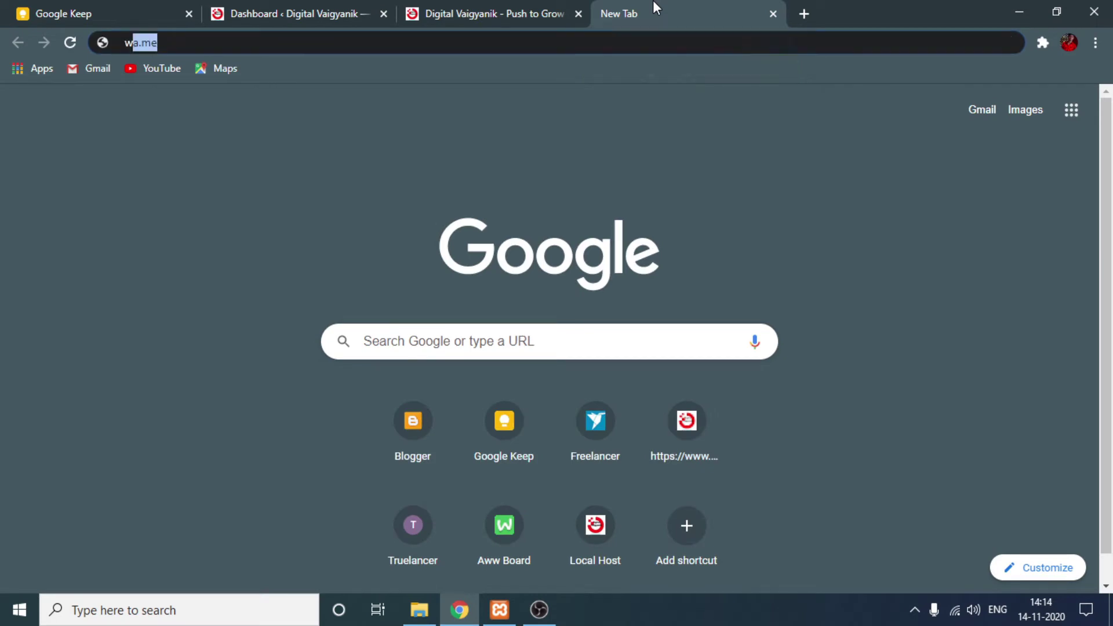
{"action": "key", "text": "Return"}
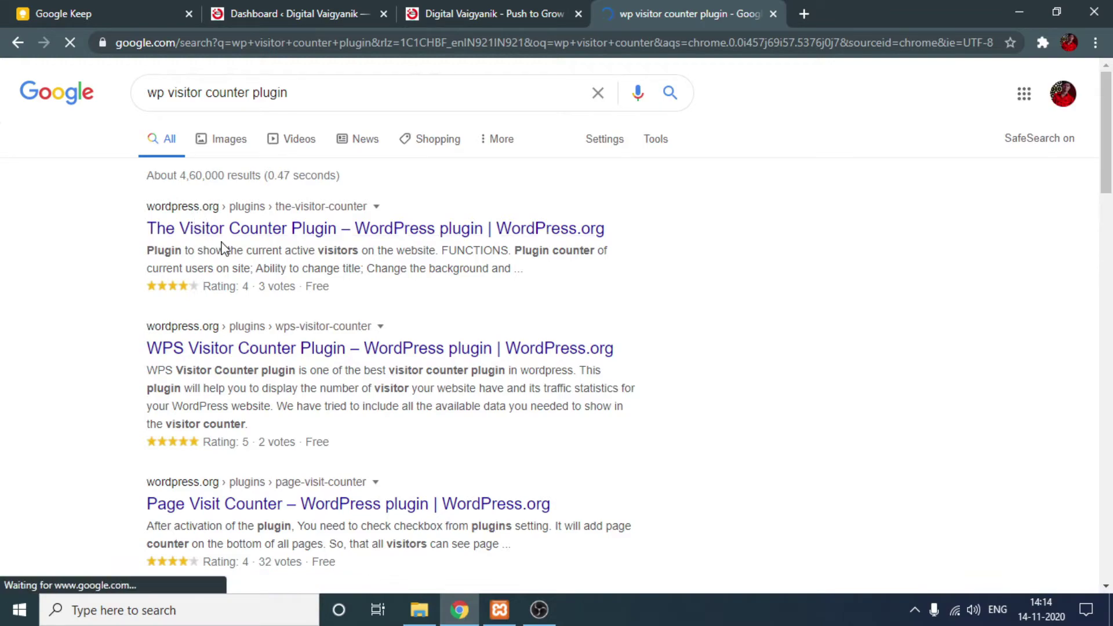
{"action": "scroll", "coordinate": [278, 302], "scroll_direction": "down", "scroll_amount": 8}
{"action": "scroll", "coordinate": [278, 303], "scroll_direction": "up", "scroll_amount": 8}
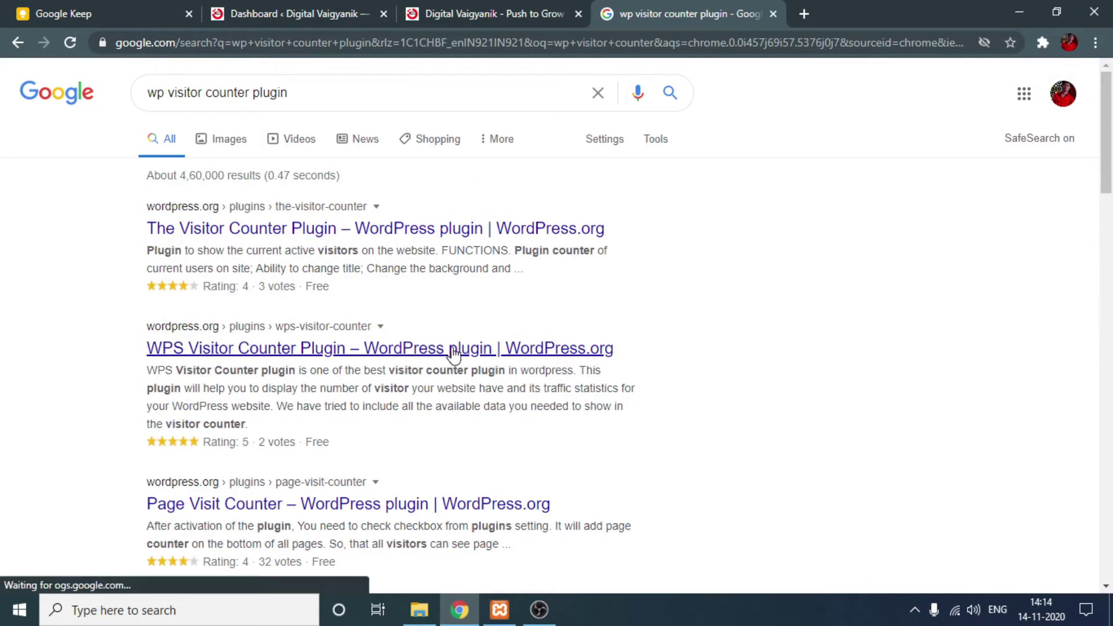
Open the WPS Visitor Counter Plugin page on WordPress.org and copy the plugin's name from its heading.
{"action": "left_click", "coordinate": [224, 349]}
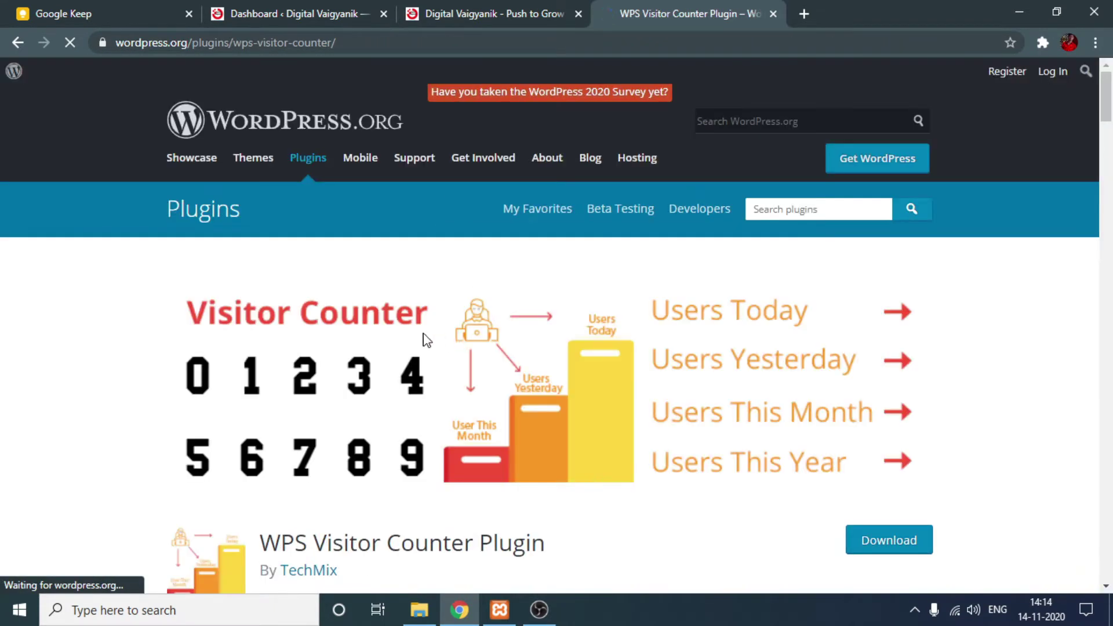
{"action": "scroll", "coordinate": [446, 232], "scroll_direction": "down", "scroll_amount": 8}
{"action": "scroll", "coordinate": [462, 251], "scroll_direction": "up", "scroll_amount": 4}
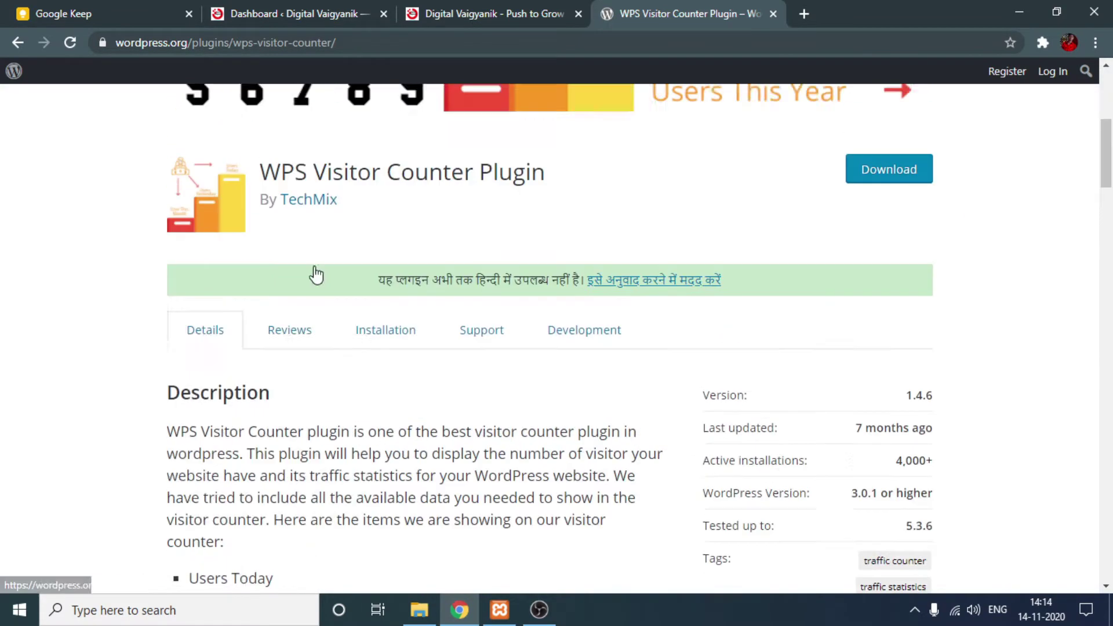
{"action": "left_click_drag", "start_coordinate": [263, 305], "coordinate": [561, 314]}
{"action": "key", "text": "ctrl+c"}
{"action": "scroll", "coordinate": [480, 224], "scroll_direction": "up", "scroll_amount": 4}
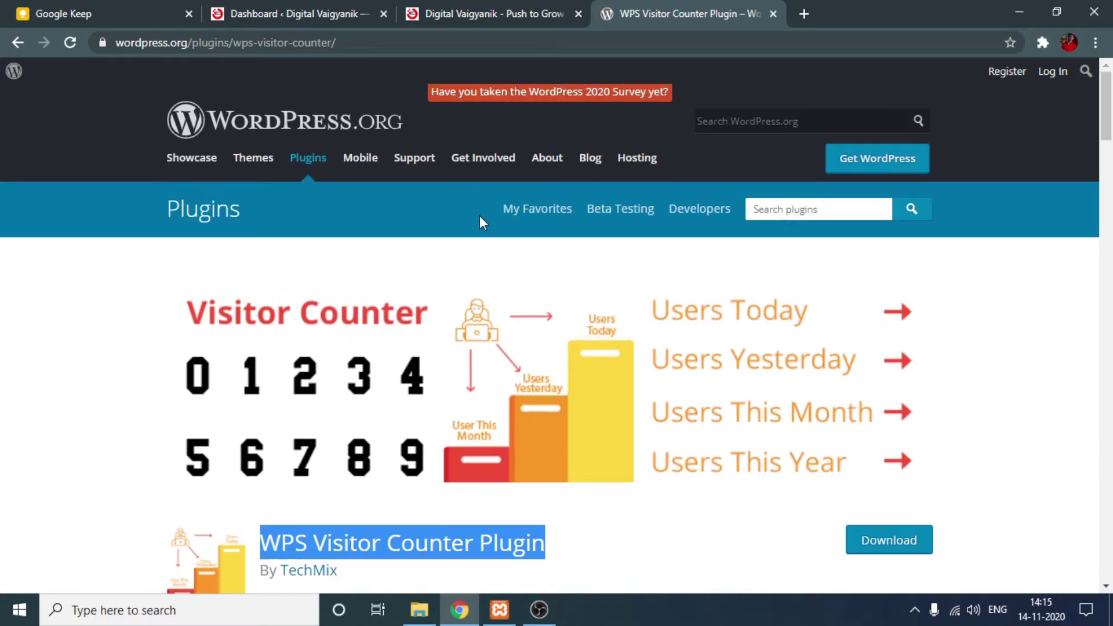
In the WordPress admin, go to adding new plugins and search for "WPS Visitor Counter Plugin" using the copied name.
{"action": "left_click", "coordinate": [295, 22]}
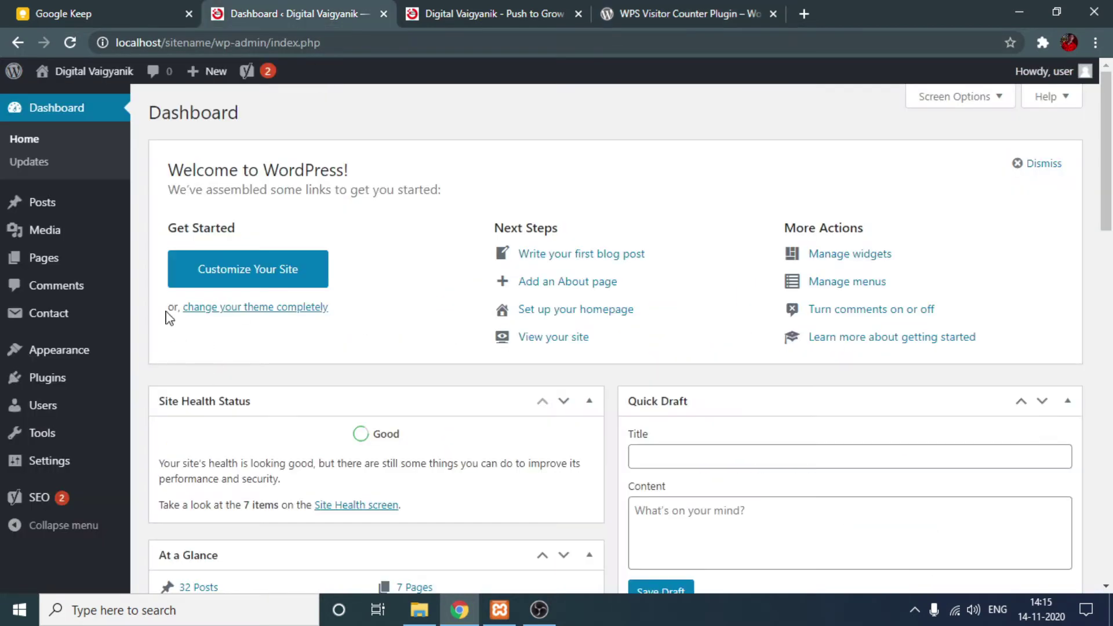
{"action": "mouse_move", "coordinate": [41, 383]}
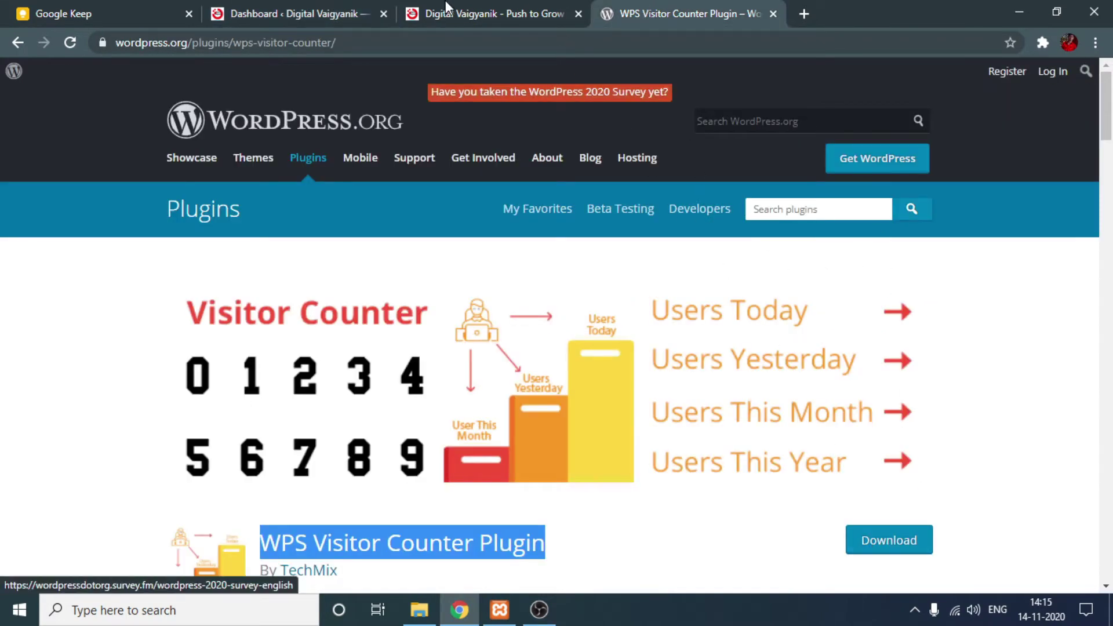
{"action": "left_click", "coordinate": [313, 13]}
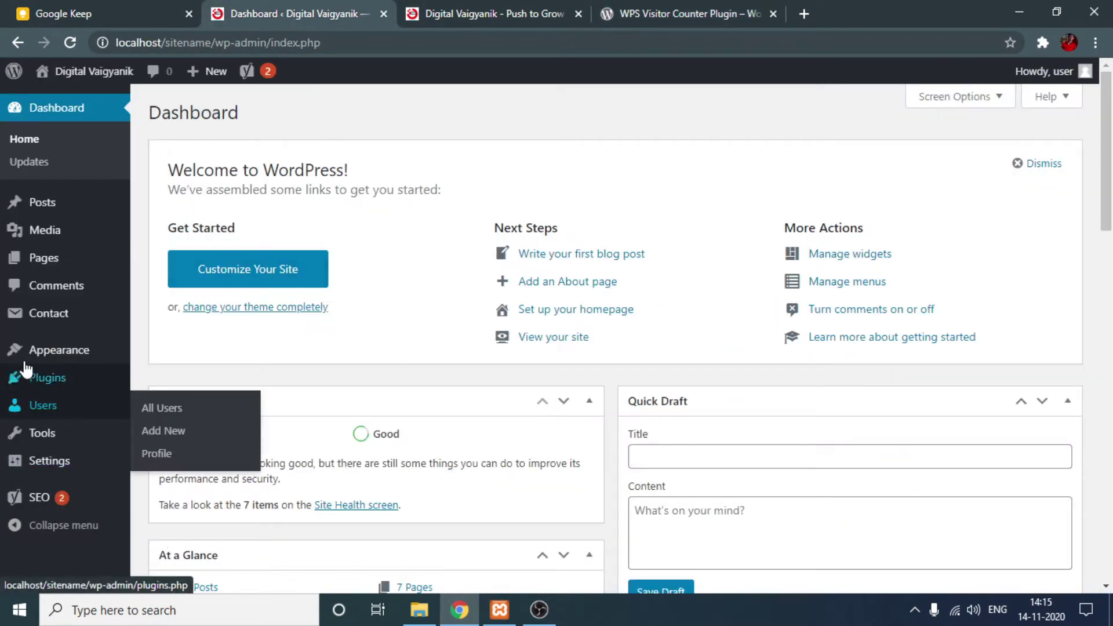
{"action": "mouse_move", "coordinate": [35, 390]}
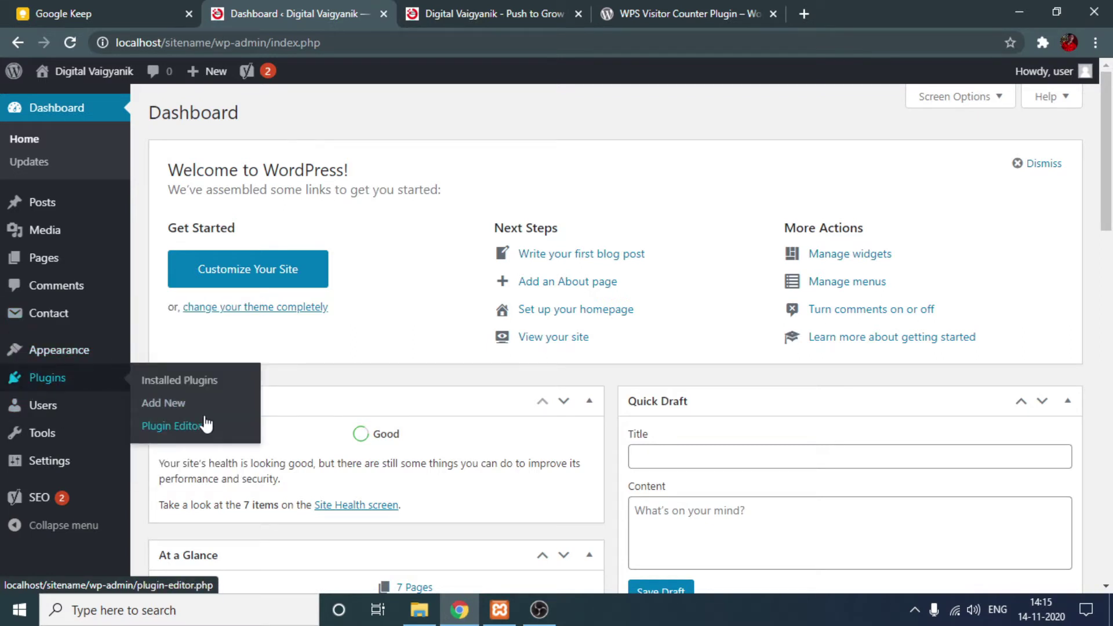
{"action": "left_click", "coordinate": [167, 403]}
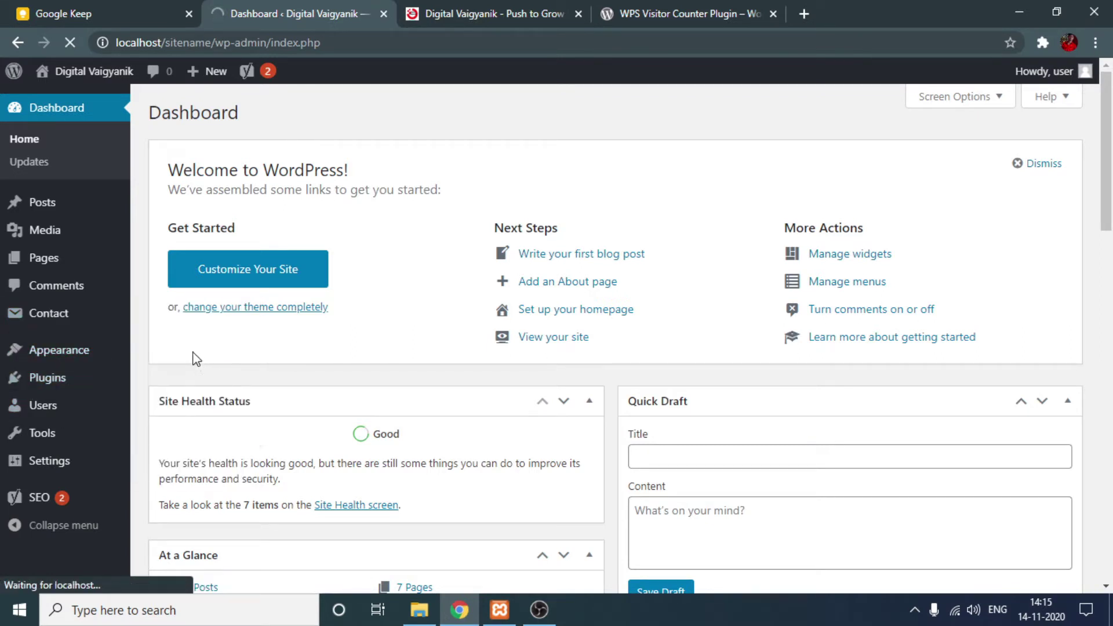
{"action": "mouse_move", "coordinate": [45, 383]}
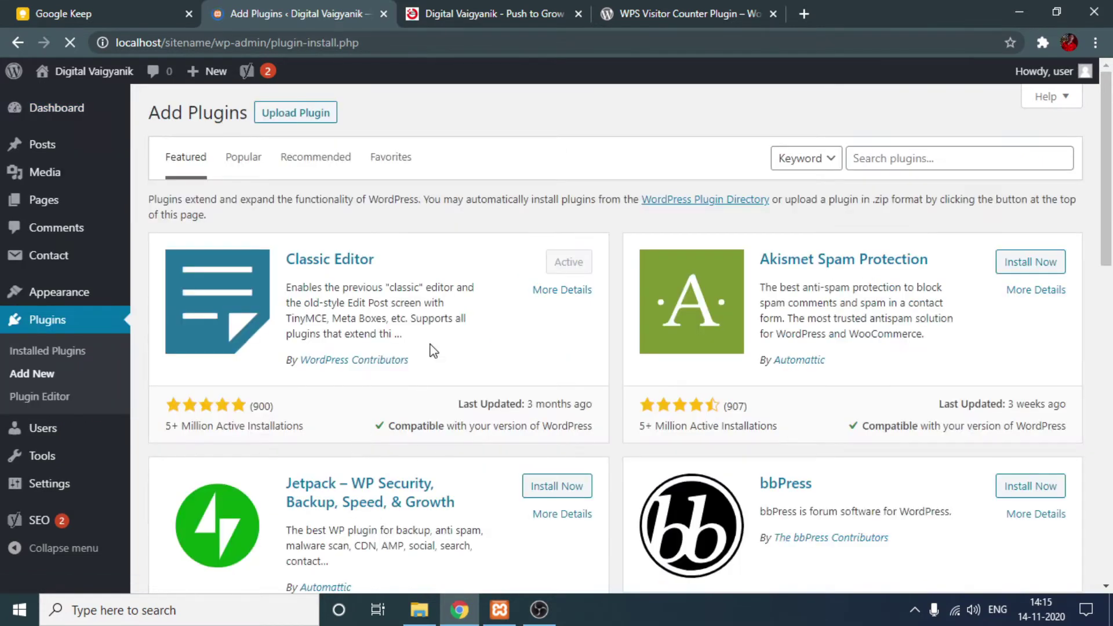
{"action": "left_click", "coordinate": [922, 163]}
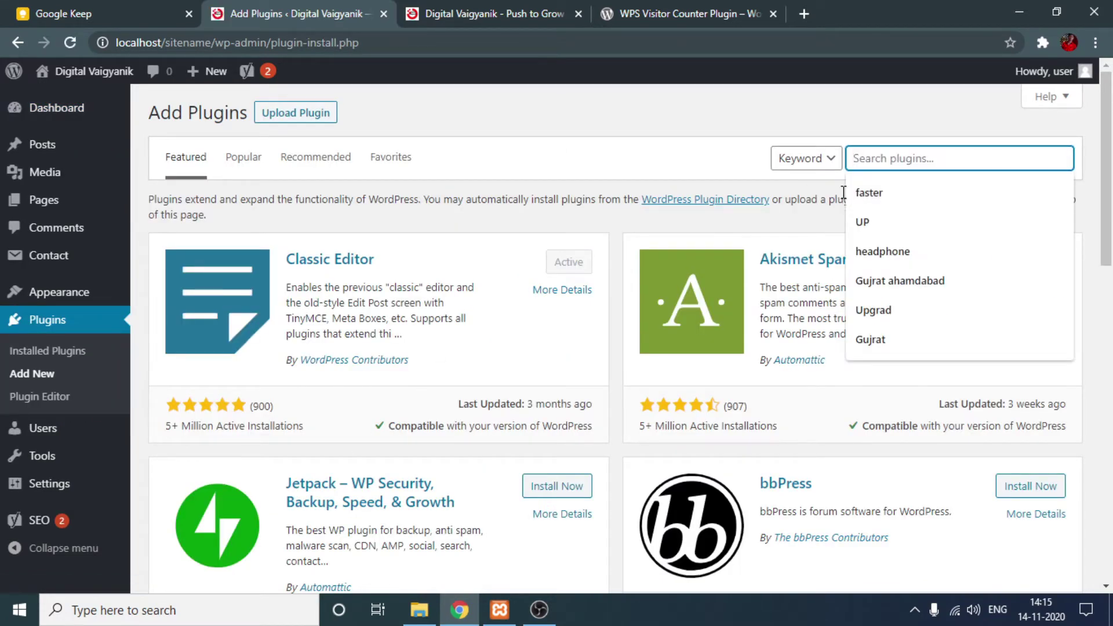
{"action": "key", "text": "ctrl+v"}
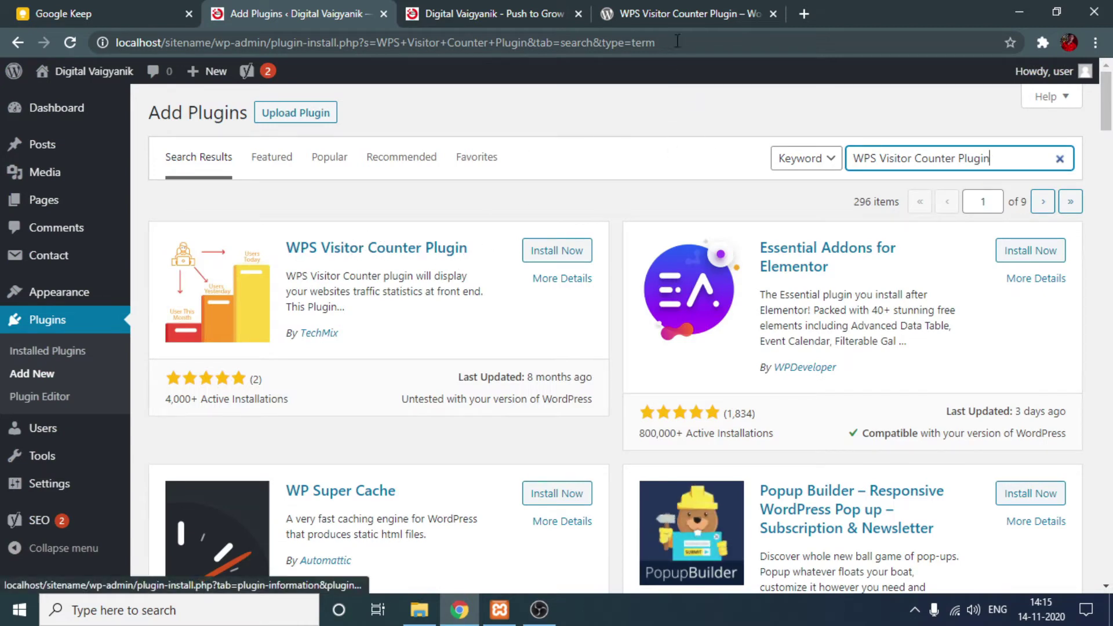
Check the plugin against its WordPress.org page, and install and activate WPS Visitor Counter Plugin by TechMix.
{"action": "left_click", "coordinate": [684, 13]}
{"action": "scroll", "coordinate": [636, 193], "scroll_direction": "down", "scroll_amount": 3}
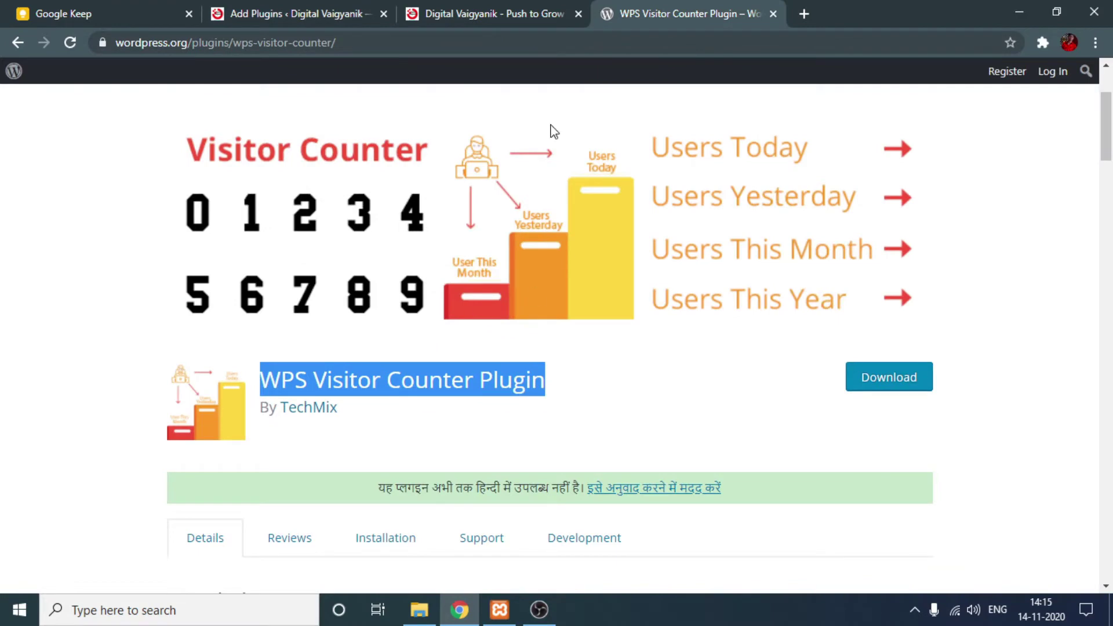
{"action": "left_click", "coordinate": [317, 13]}
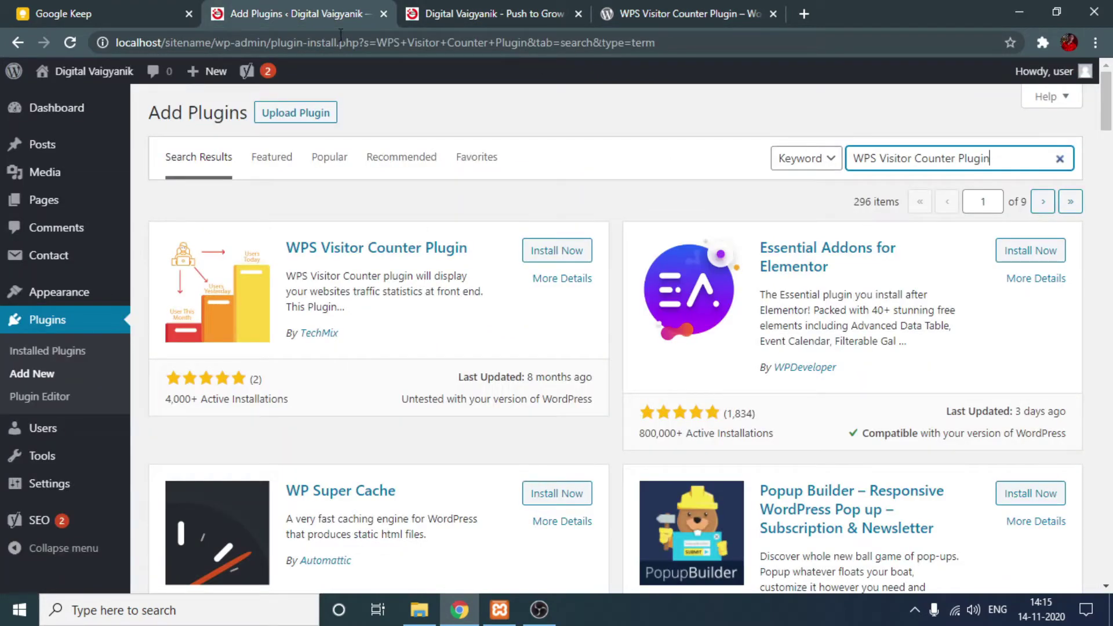
{"action": "left_click", "coordinate": [558, 252]}
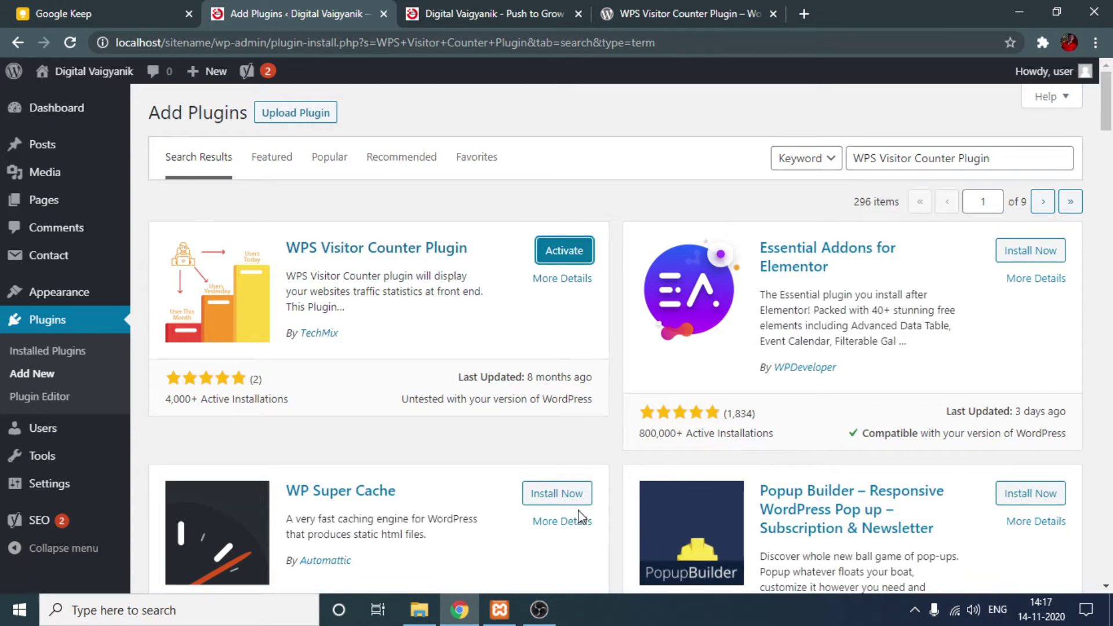
{"action": "left_click", "coordinate": [556, 252]}
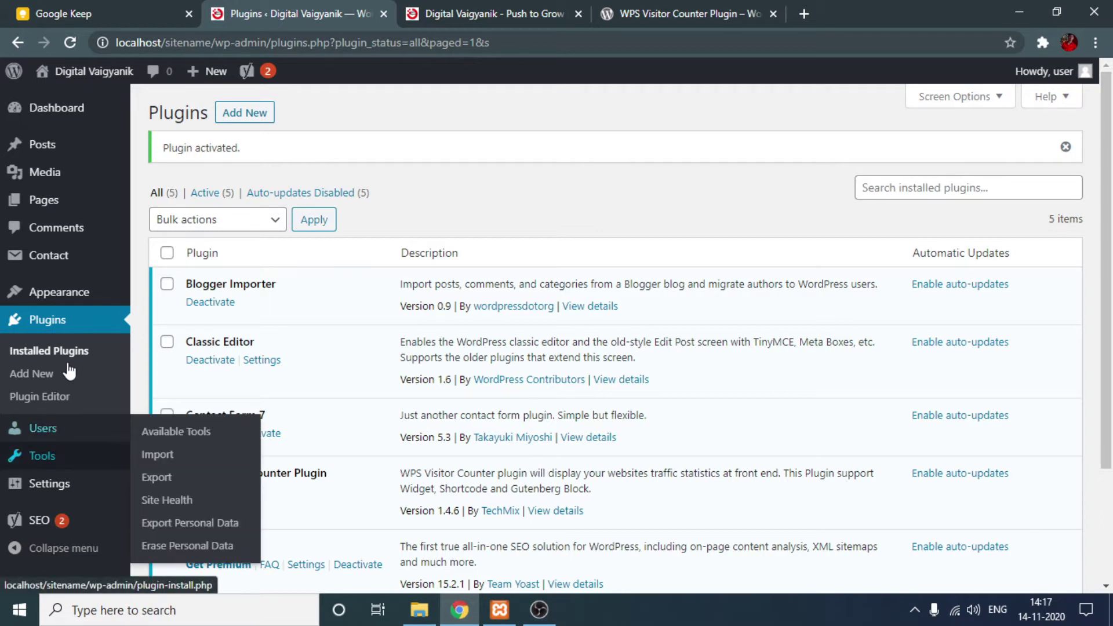
Open the WPS Visitor Counter options page in the WordPress settings.
{"action": "mouse_move", "coordinate": [35, 486]}
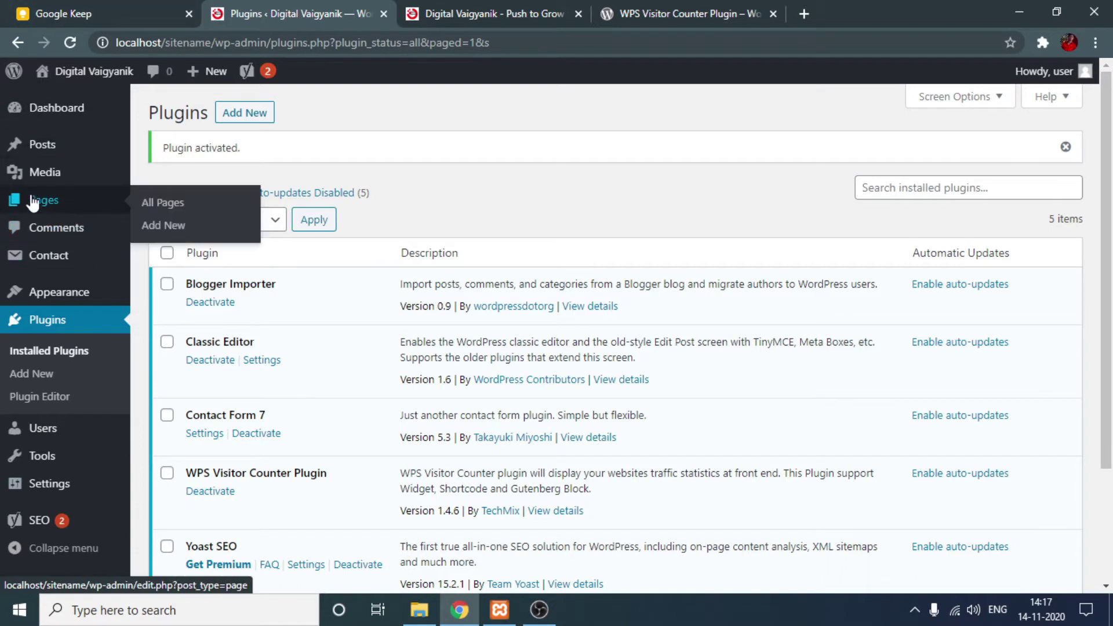
{"action": "mouse_move", "coordinate": [110, 121]}
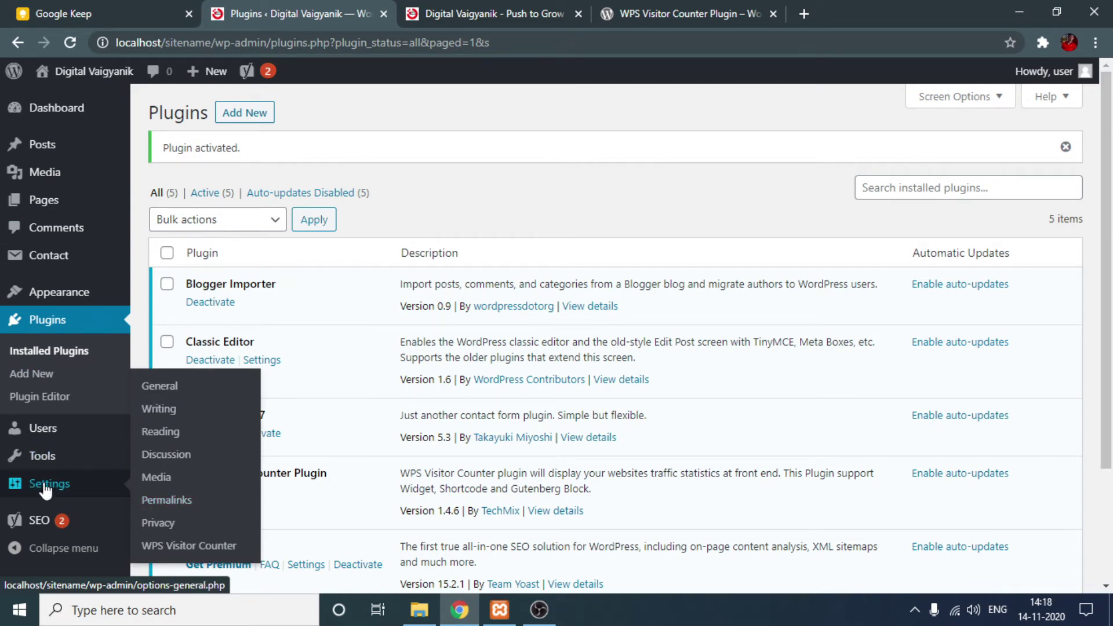
{"action": "left_click", "coordinate": [172, 550]}
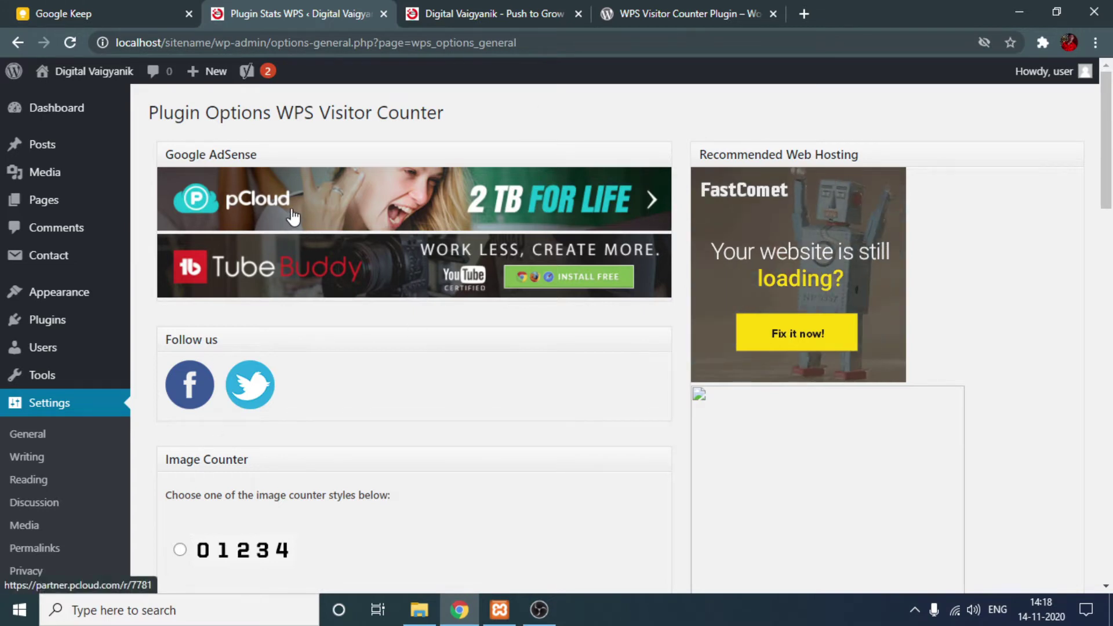
Look through the plugin's image counter styles and review the layout of the site's front page.
{"action": "scroll", "coordinate": [197, 223], "scroll_direction": "down", "scroll_amount": 4}
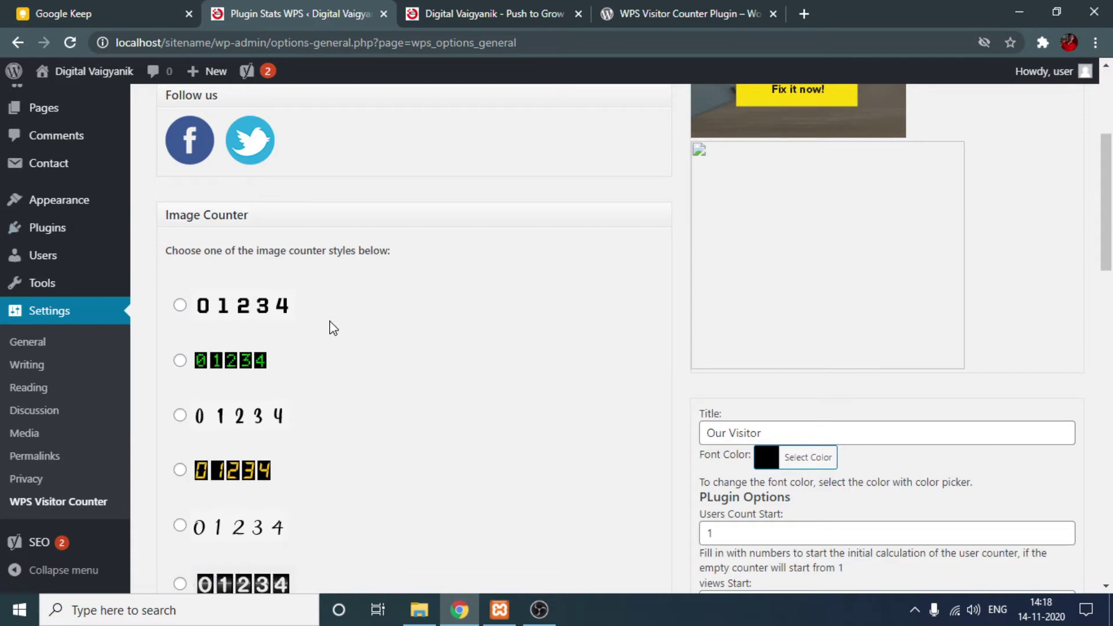
{"action": "scroll", "coordinate": [333, 328], "scroll_direction": "down", "scroll_amount": 15}
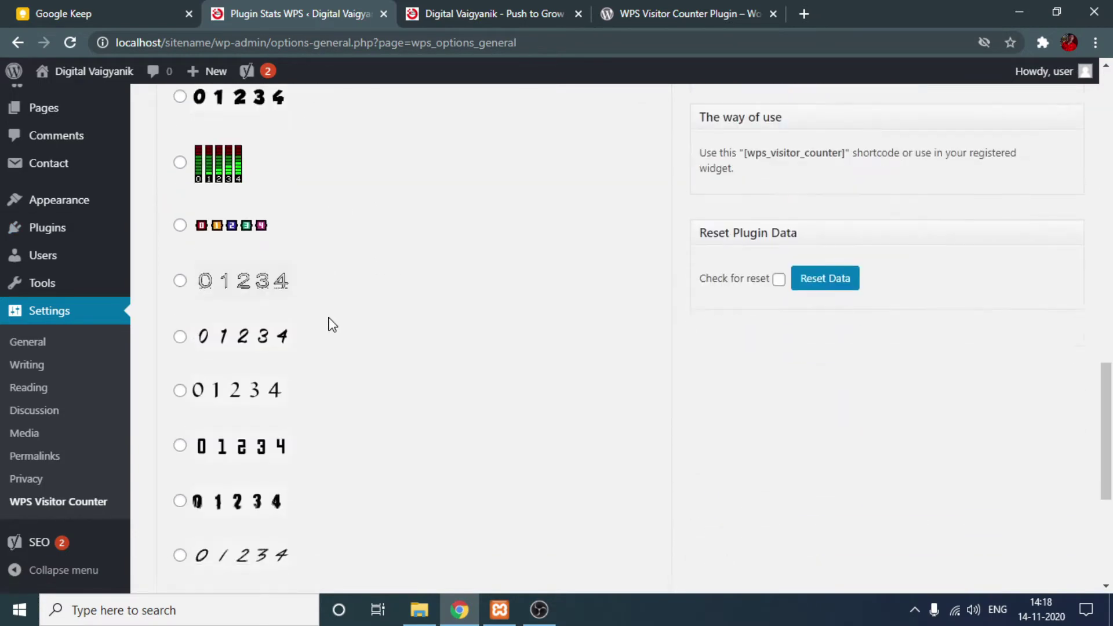
{"action": "scroll", "coordinate": [331, 323], "scroll_direction": "down", "scroll_amount": 4}
{"action": "scroll", "coordinate": [329, 307], "scroll_direction": "up", "scroll_amount": 1}
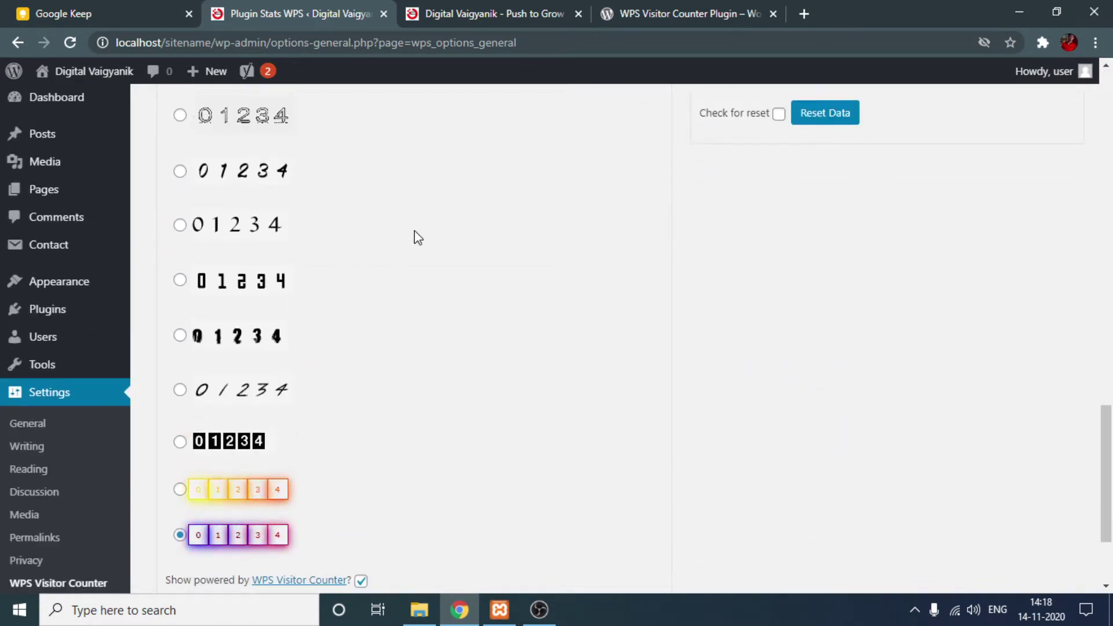
{"action": "left_click", "coordinate": [542, 6]}
{"action": "scroll", "coordinate": [226, 243], "scroll_direction": "down", "scroll_amount": 15}
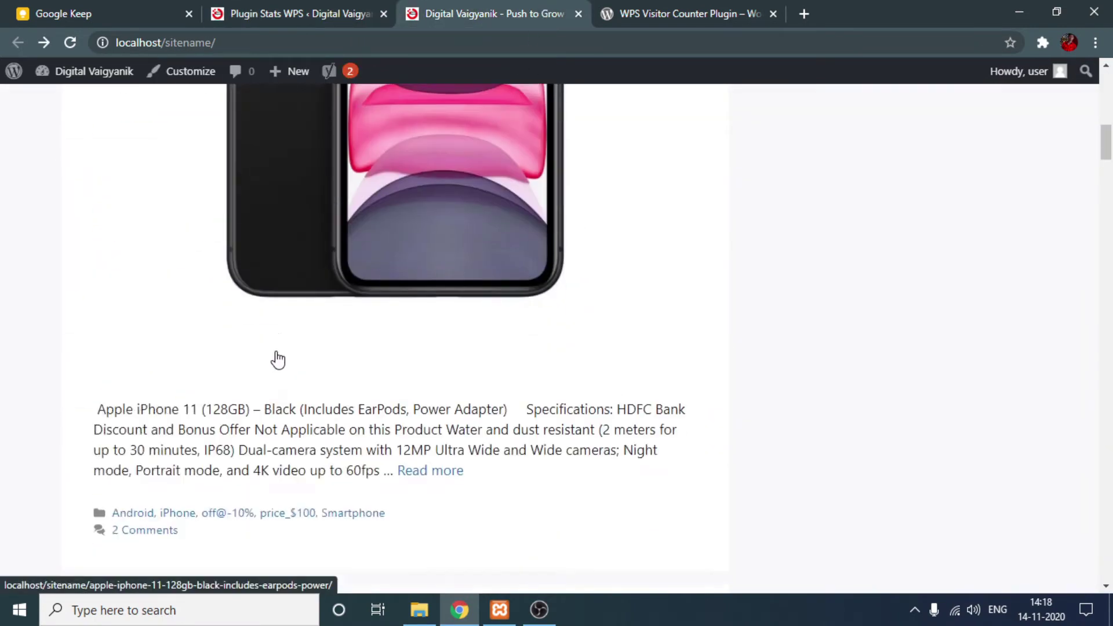
{"action": "scroll", "coordinate": [537, 456], "scroll_direction": "down", "scroll_amount": 10}
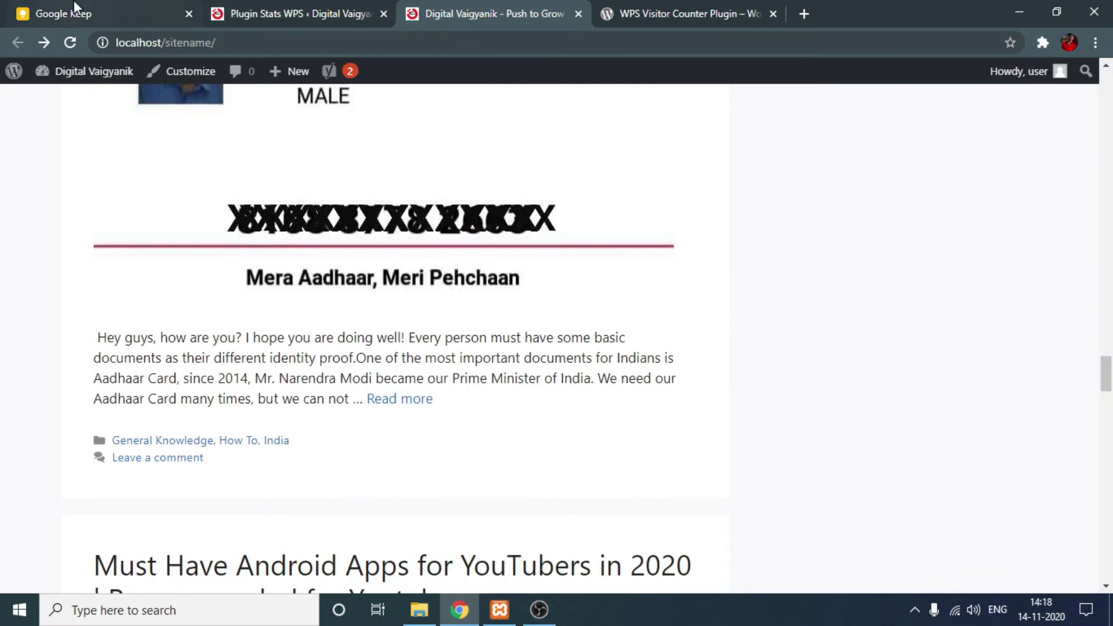
Return to the WPS Visitor Counter options and compare the available image counter styles across the whole list.
{"action": "left_click", "coordinate": [273, 7]}
{"action": "scroll", "coordinate": [267, 449], "scroll_direction": "up", "scroll_amount": 5}
{"action": "scroll", "coordinate": [267, 448], "scroll_direction": "down", "scroll_amount": 9}
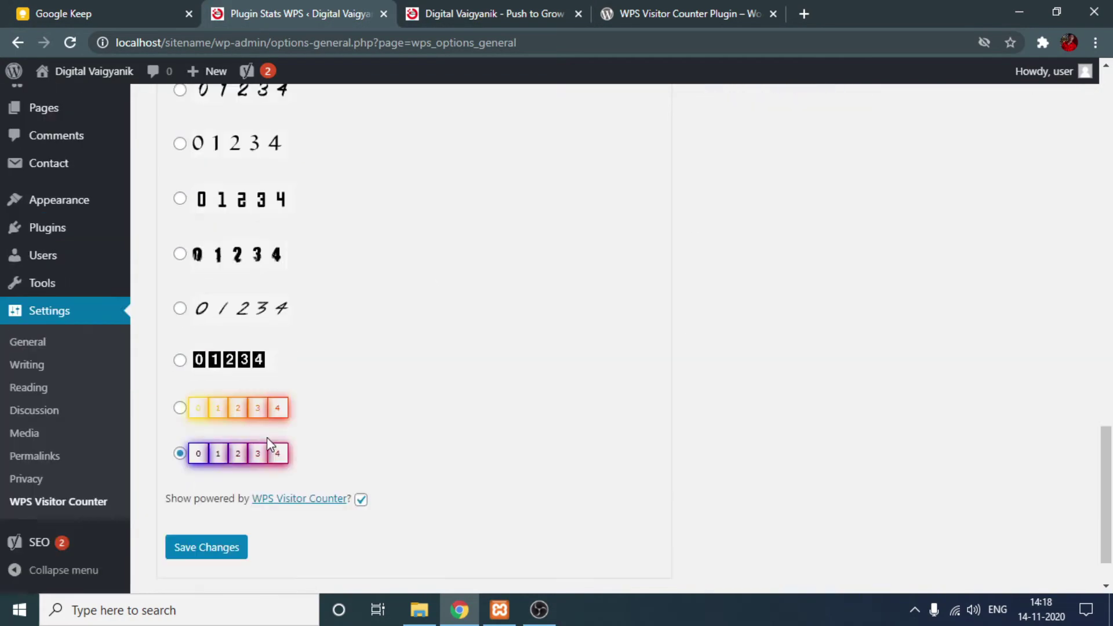
{"action": "scroll", "coordinate": [267, 448], "scroll_direction": "up", "scroll_amount": 12}
{"action": "scroll", "coordinate": [270, 447], "scroll_direction": "down", "scroll_amount": 12}
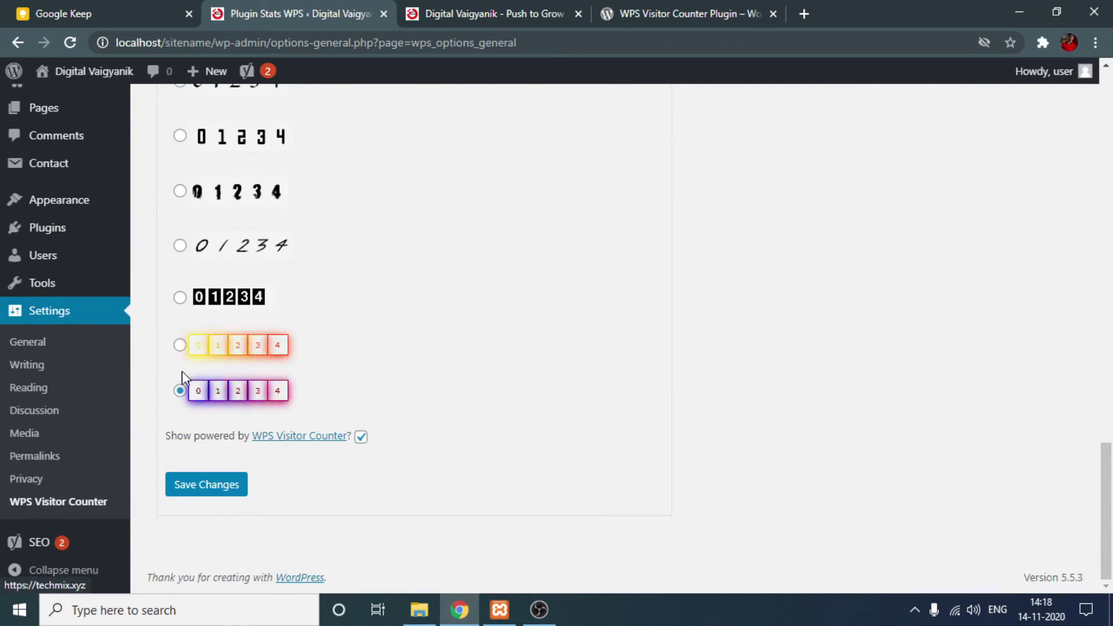
{"action": "scroll", "coordinate": [273, 342], "scroll_direction": "up", "scroll_amount": 7}
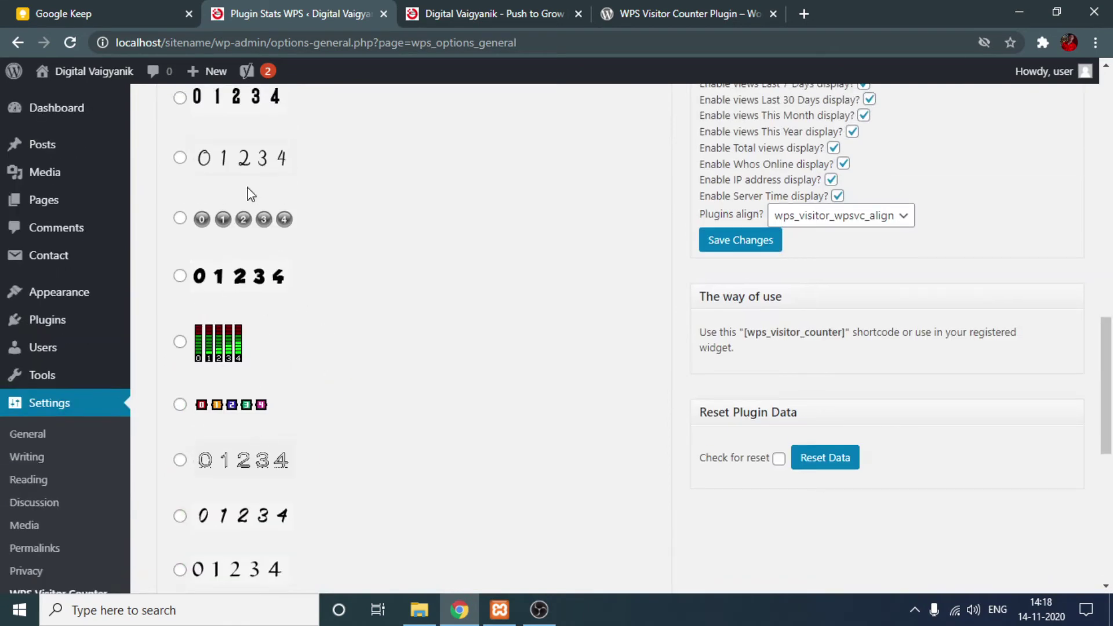
{"action": "scroll", "coordinate": [231, 261], "scroll_direction": "up", "scroll_amount": 6}
{"action": "scroll", "coordinate": [273, 318], "scroll_direction": "down", "scroll_amount": 10}
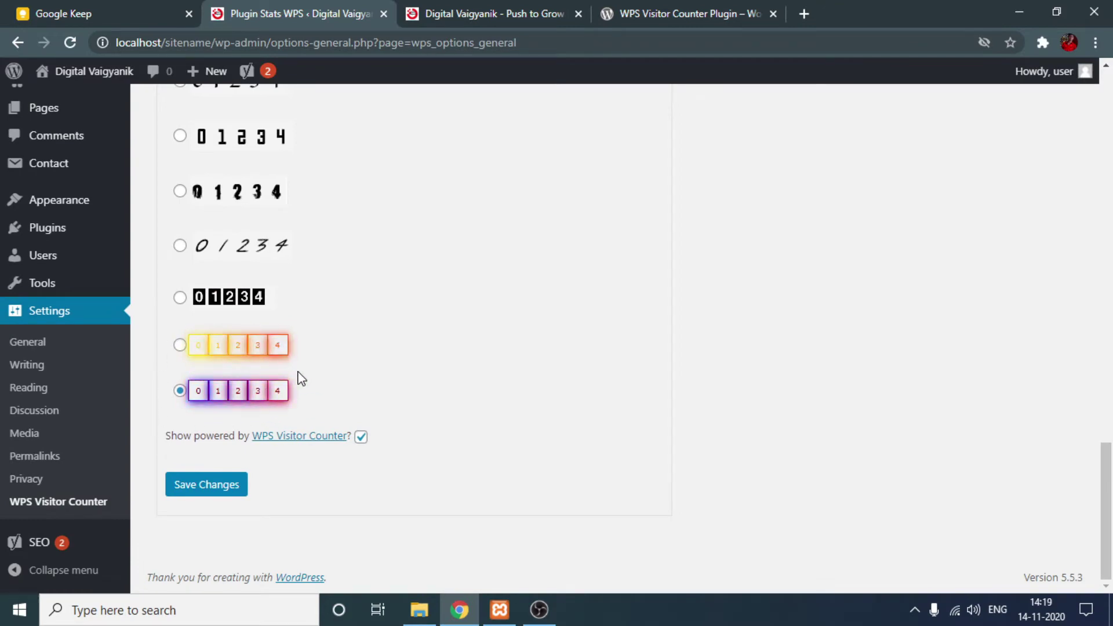
{"action": "scroll", "coordinate": [295, 443], "scroll_direction": "up", "scroll_amount": 8}
{"action": "scroll", "coordinate": [301, 461], "scroll_direction": "up", "scroll_amount": 10}
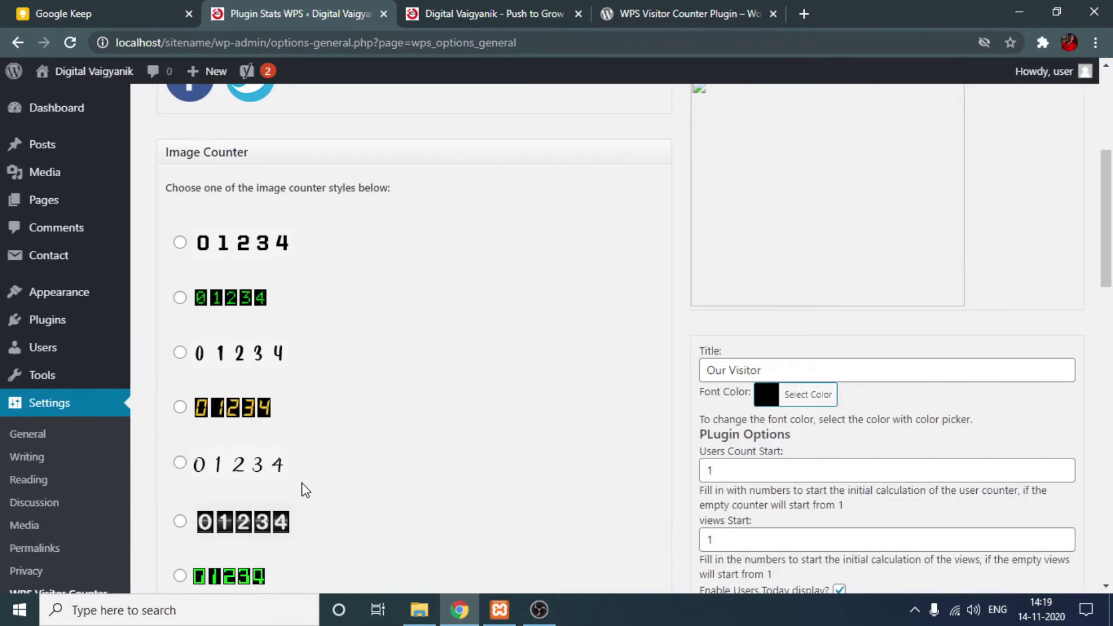
Choose the eighth image counter style, the plain black digits below the bright green ones, and look through the remaining styles.
{"action": "scroll", "coordinate": [249, 418], "scroll_direction": "down", "scroll_amount": 4}
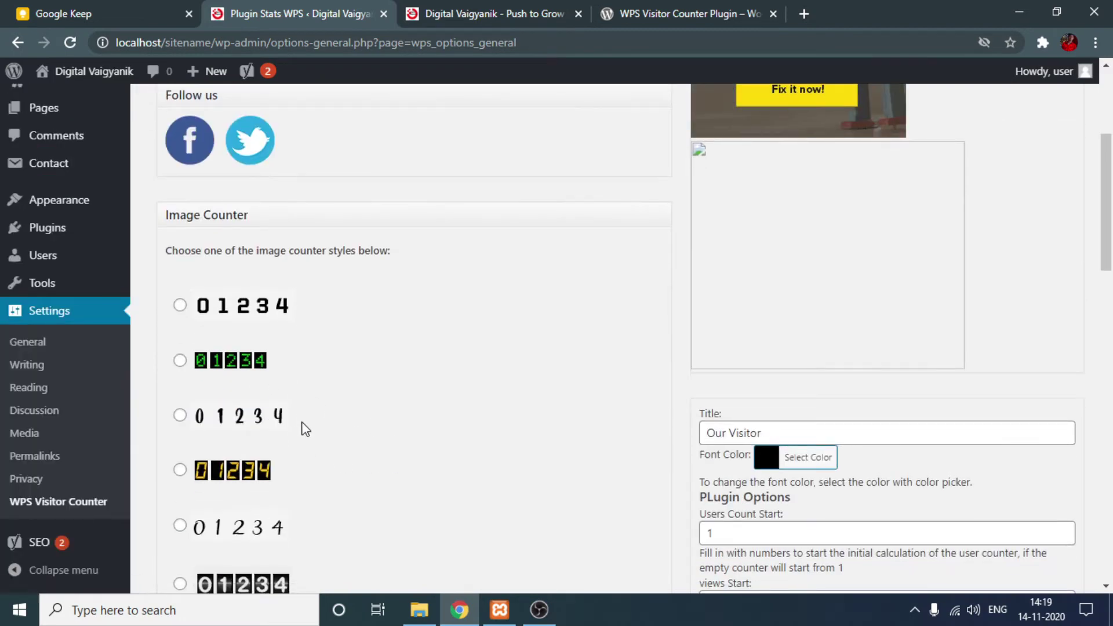
{"action": "scroll", "coordinate": [301, 426], "scroll_direction": "down", "scroll_amount": 5}
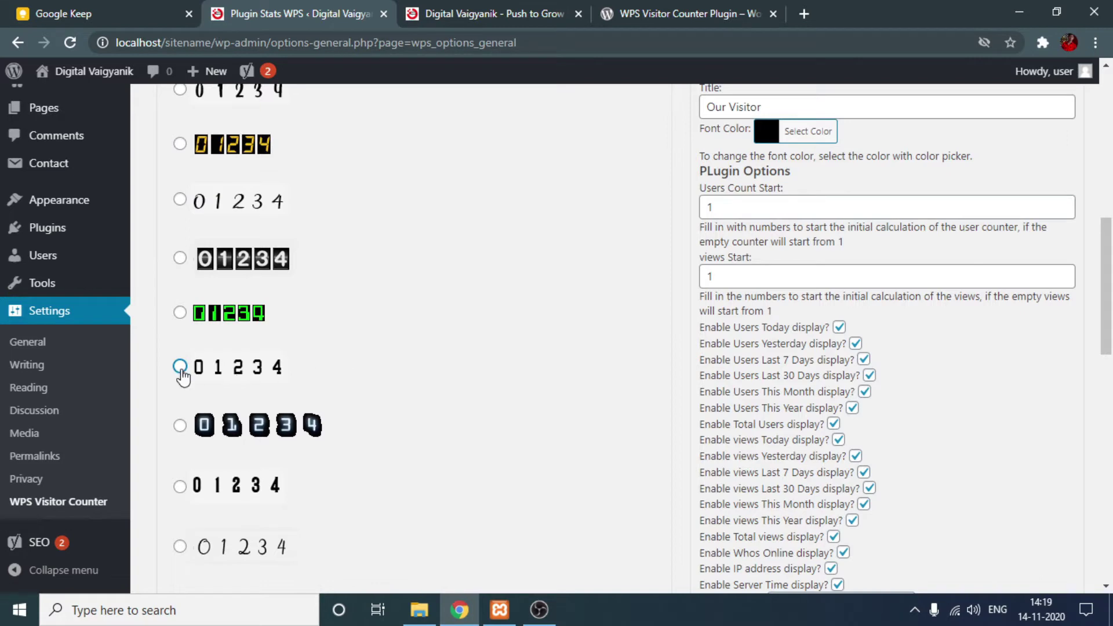
{"action": "scroll", "coordinate": [299, 381], "scroll_direction": "down", "scroll_amount": 5}
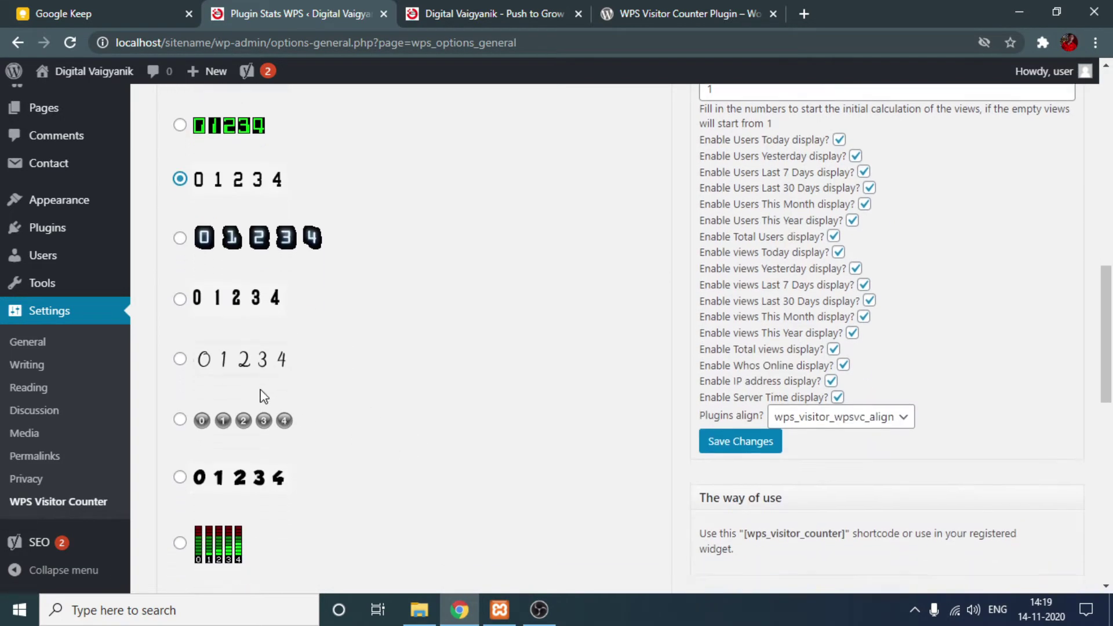
{"action": "scroll", "coordinate": [359, 439], "scroll_direction": "down", "scroll_amount": 3}
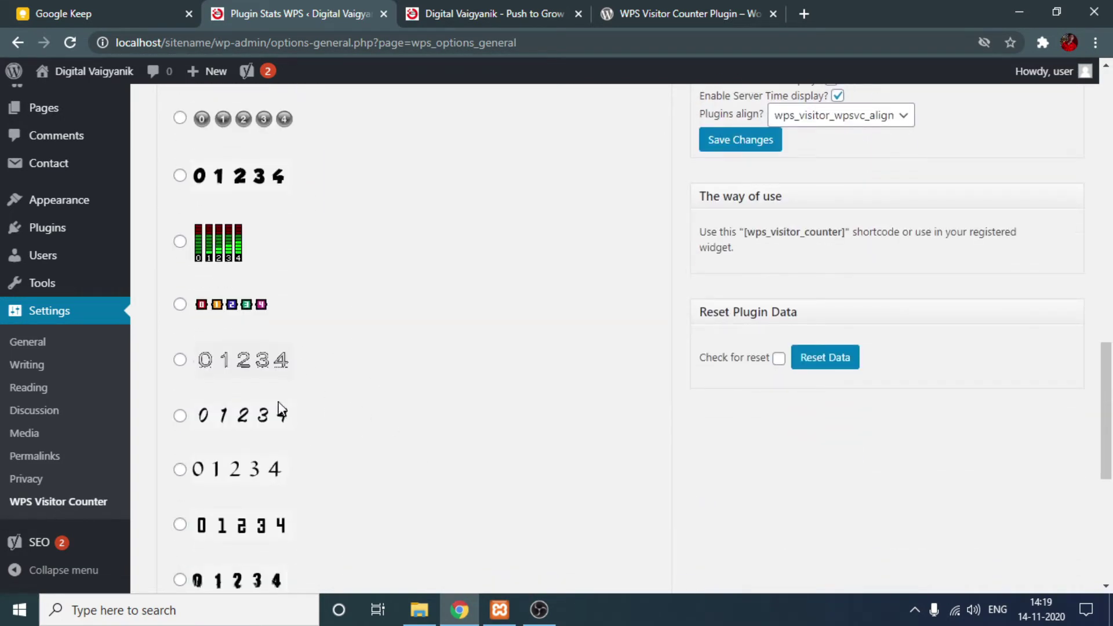
{"action": "scroll", "coordinate": [284, 423], "scroll_direction": "down", "scroll_amount": 2}
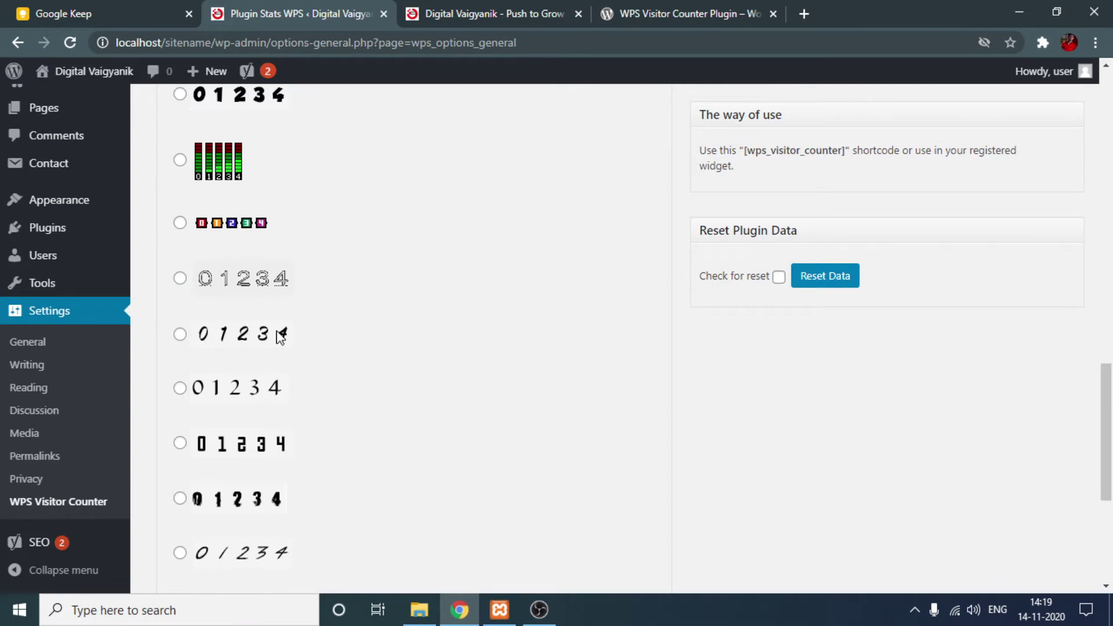
{"action": "scroll", "coordinate": [280, 337], "scroll_direction": "down", "scroll_amount": 5}
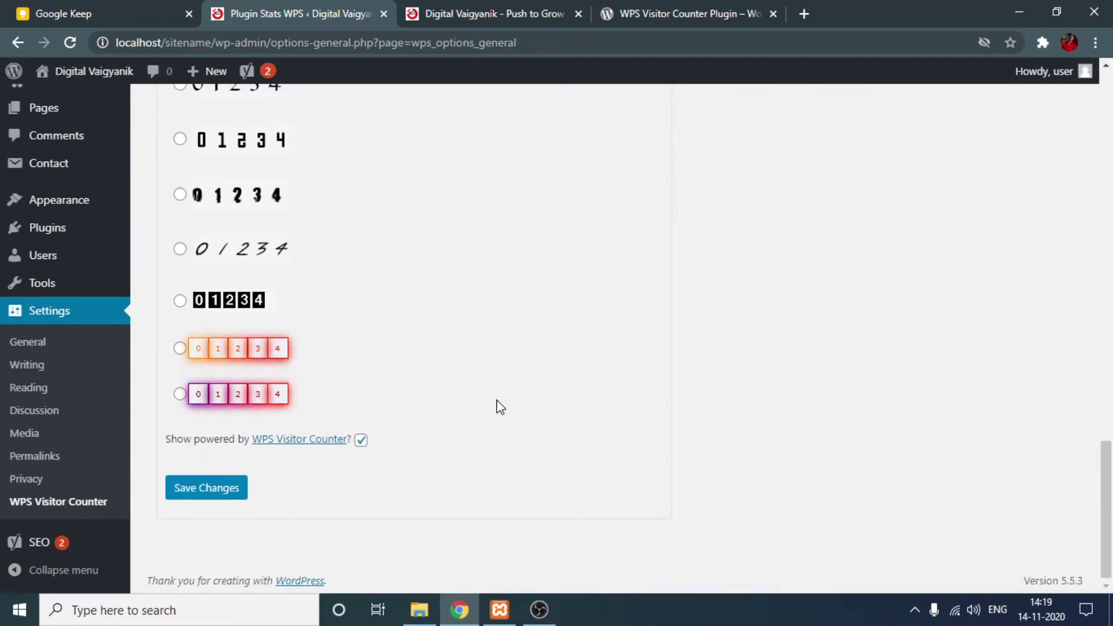
{"action": "scroll", "coordinate": [500, 407], "scroll_direction": "up", "scroll_amount": 20}
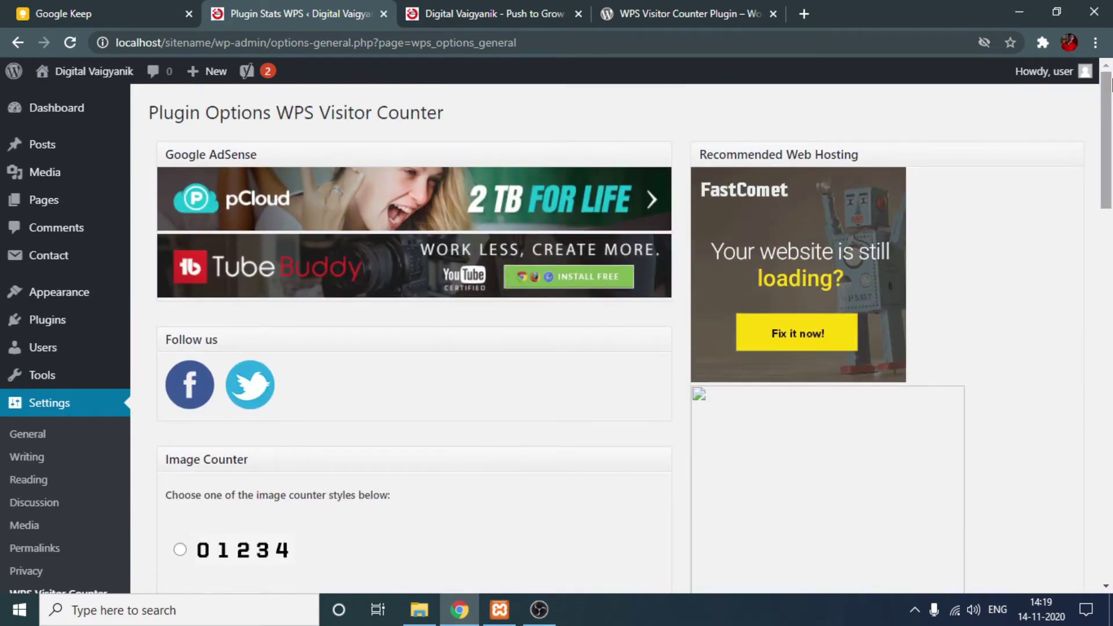
Set the plugin's Users Count Start value to 0, leaving the counter title as Our Visitor.
{"action": "scroll", "coordinate": [854, 228], "scroll_direction": "down", "scroll_amount": 5}
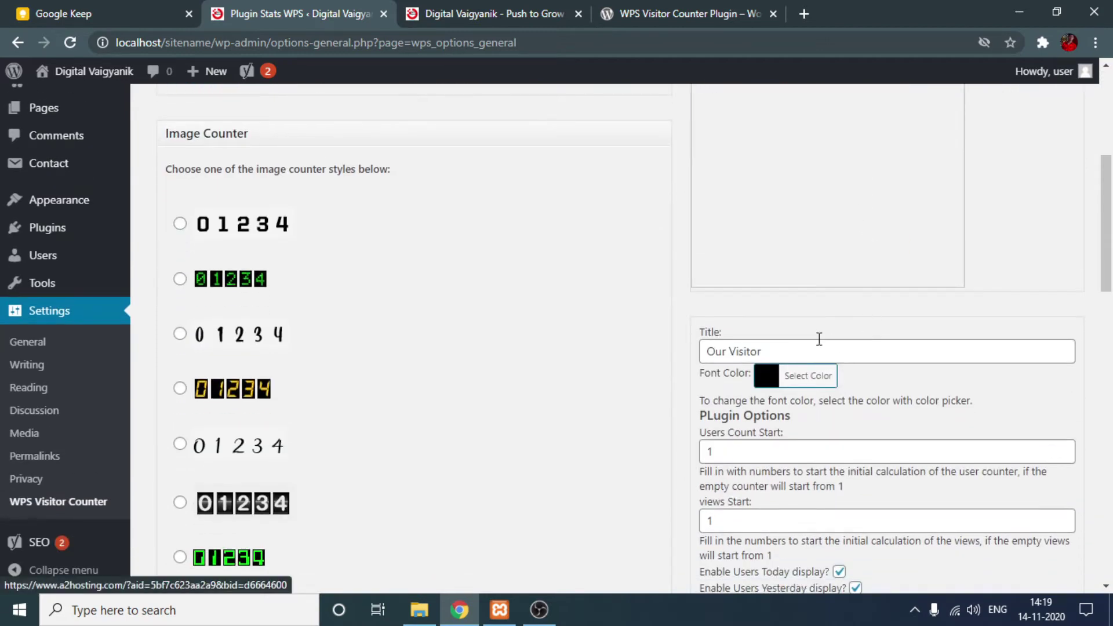
{"action": "left_click", "coordinate": [792, 354]}
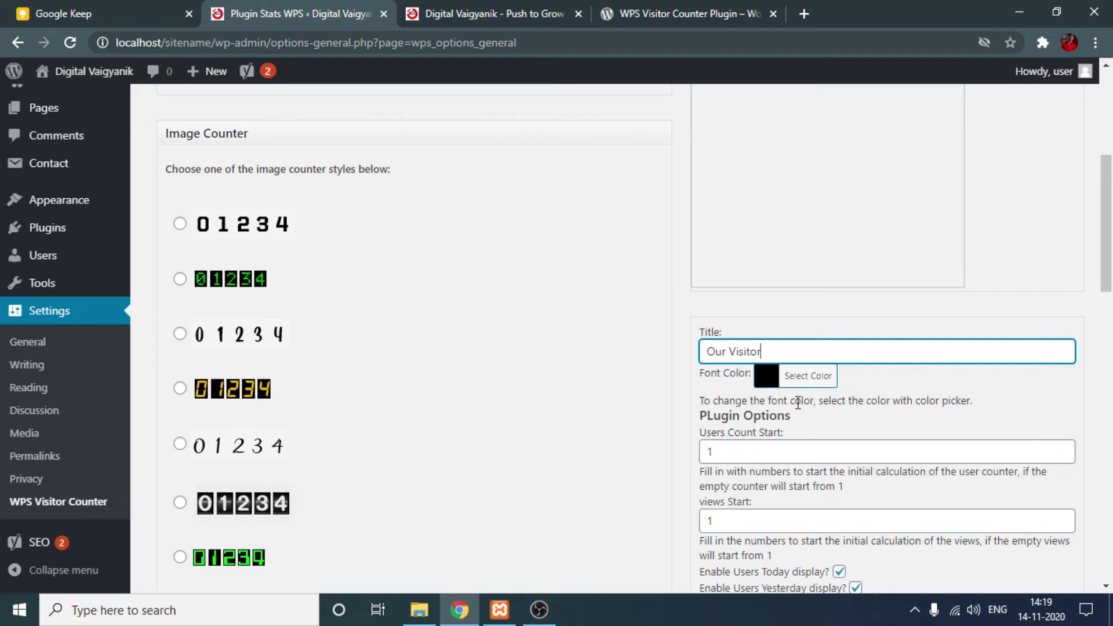
{"action": "scroll", "coordinate": [334, 348], "scroll_direction": "down", "scroll_amount": 1}
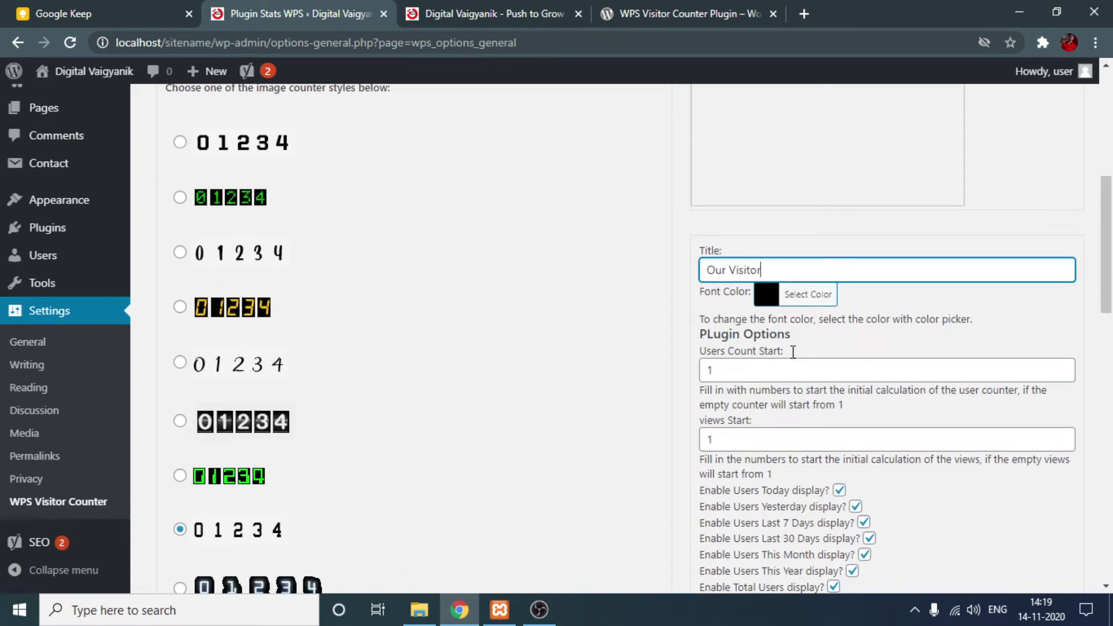
{"action": "key", "text": "Tab"}
{"action": "key", "text": "Tab"}
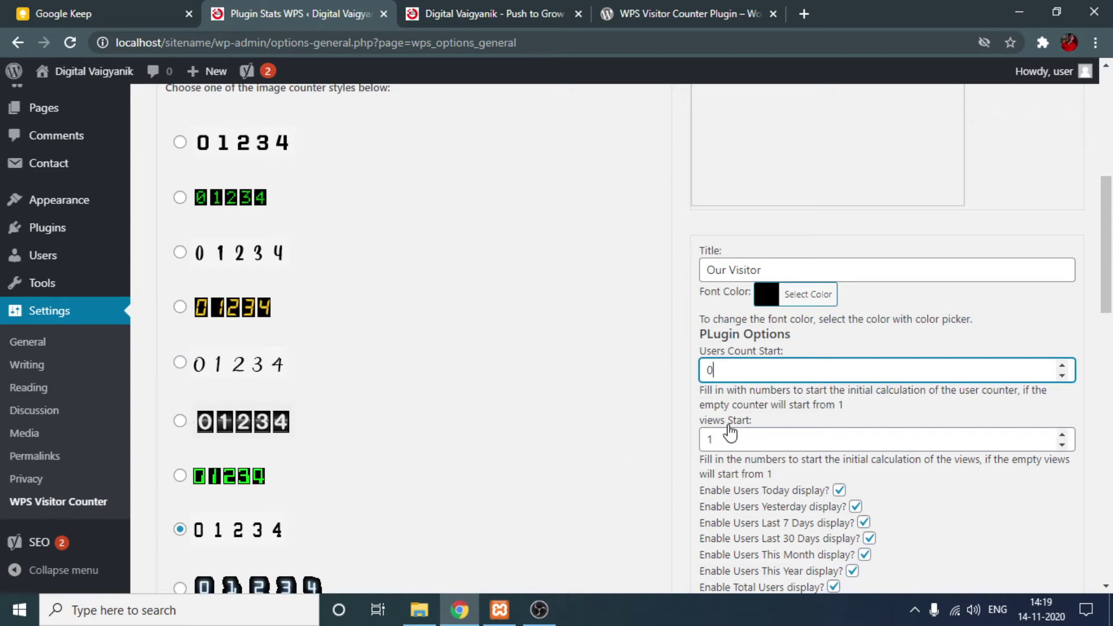
Review the enabled user and view statistics, and save the image counter style and the plugin options.
{"action": "scroll", "coordinate": [781, 406], "scroll_direction": "down", "scroll_amount": 4}
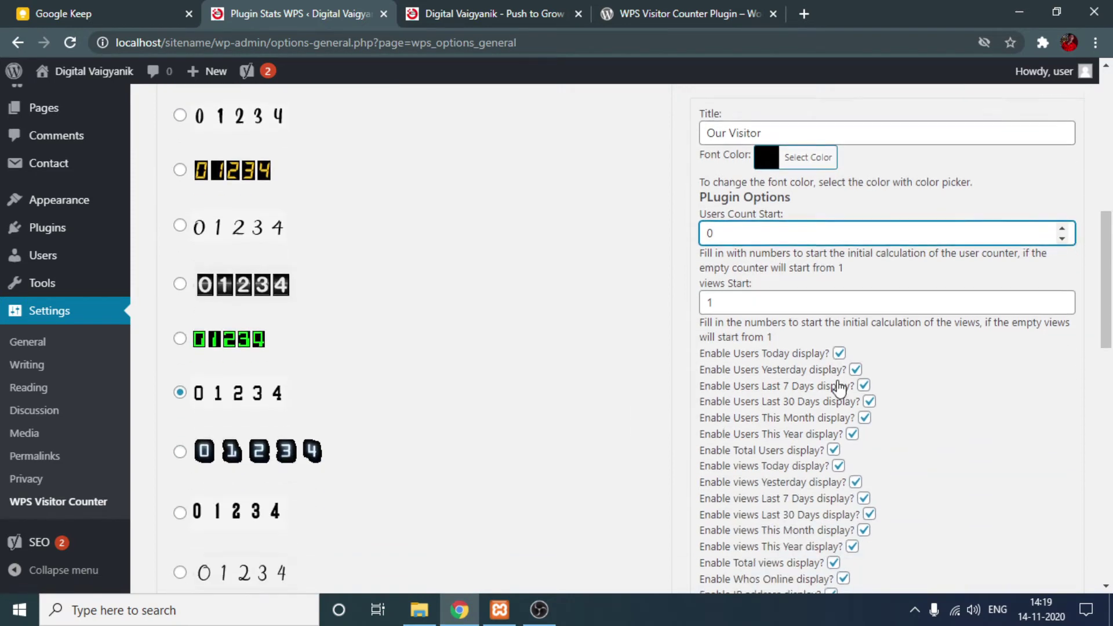
{"action": "scroll", "coordinate": [777, 351], "scroll_direction": "down", "scroll_amount": 1}
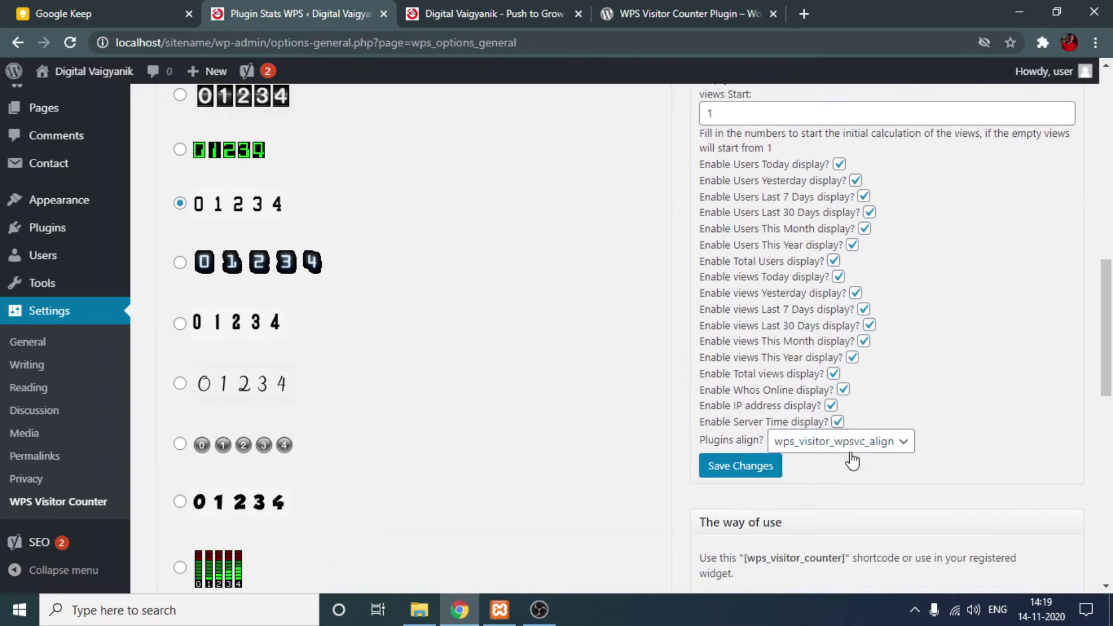
{"action": "scroll", "coordinate": [857, 400], "scroll_direction": "down", "scroll_amount": 1}
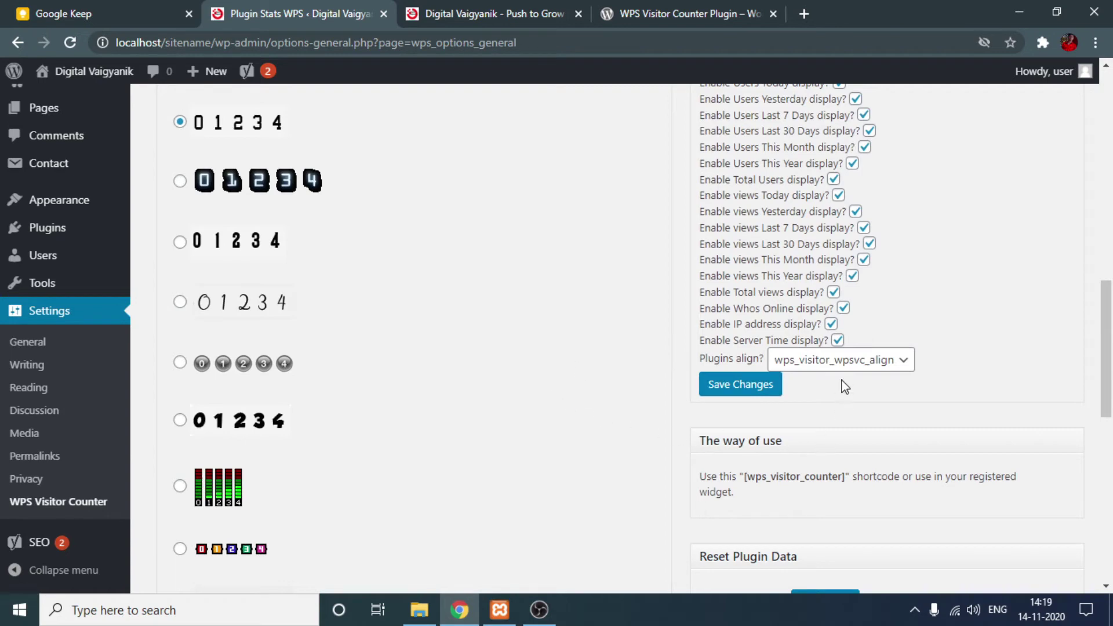
{"action": "scroll", "coordinate": [834, 380], "scroll_direction": "down", "scroll_amount": 2}
{"action": "scroll", "coordinate": [338, 387], "scroll_direction": "down", "scroll_amount": 1}
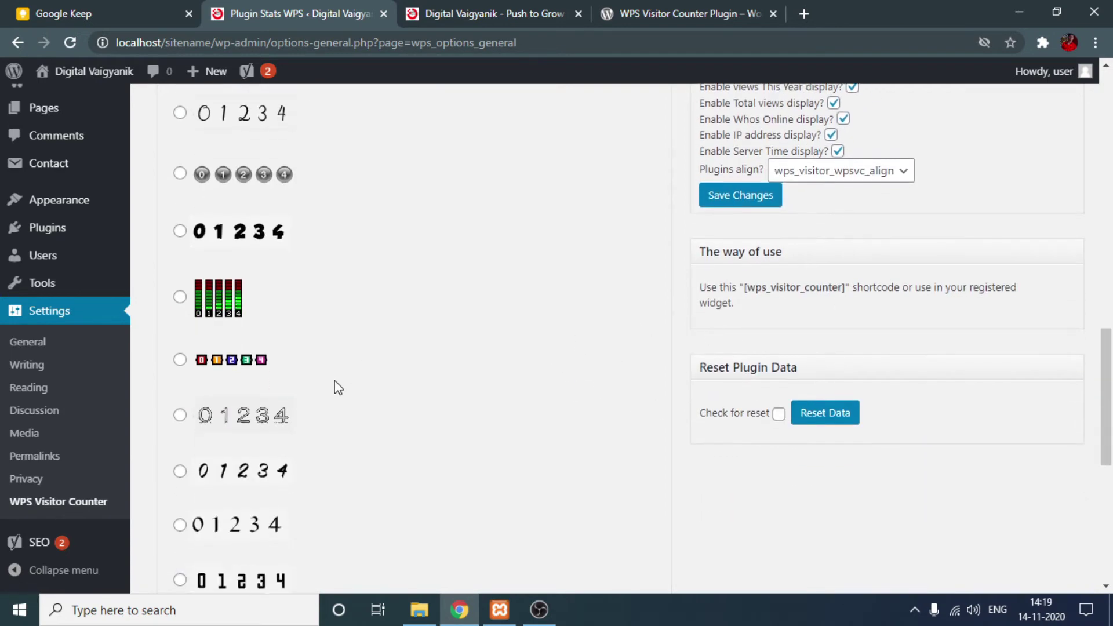
{"action": "scroll", "coordinate": [338, 387], "scroll_direction": "down", "scroll_amount": 5}
{"action": "left_click", "coordinate": [200, 485]}
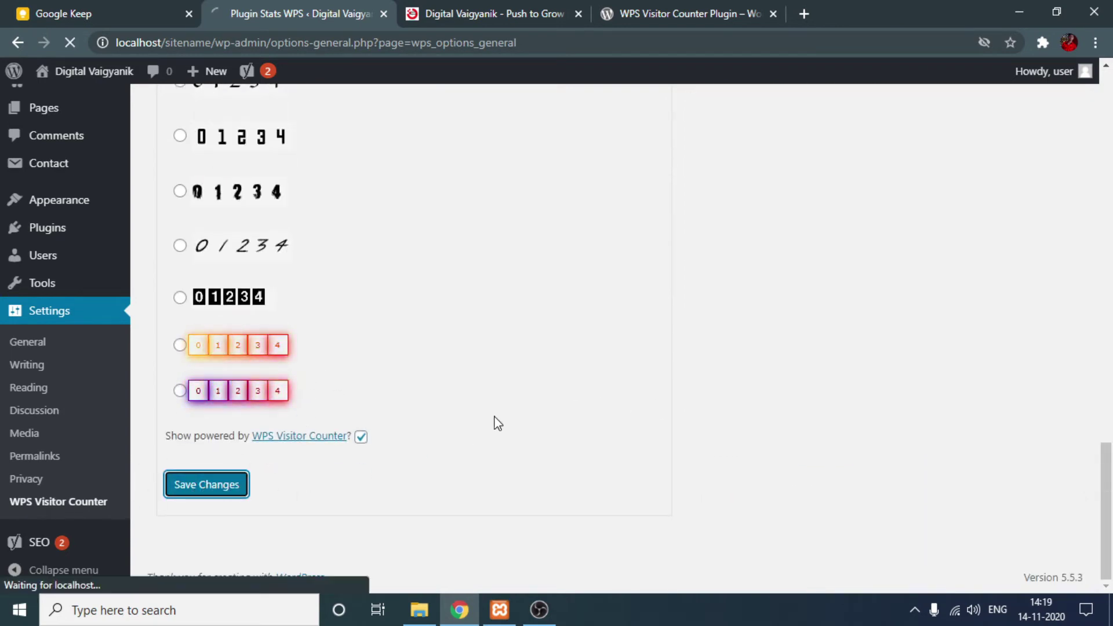
{"action": "left_click", "coordinate": [739, 401]}
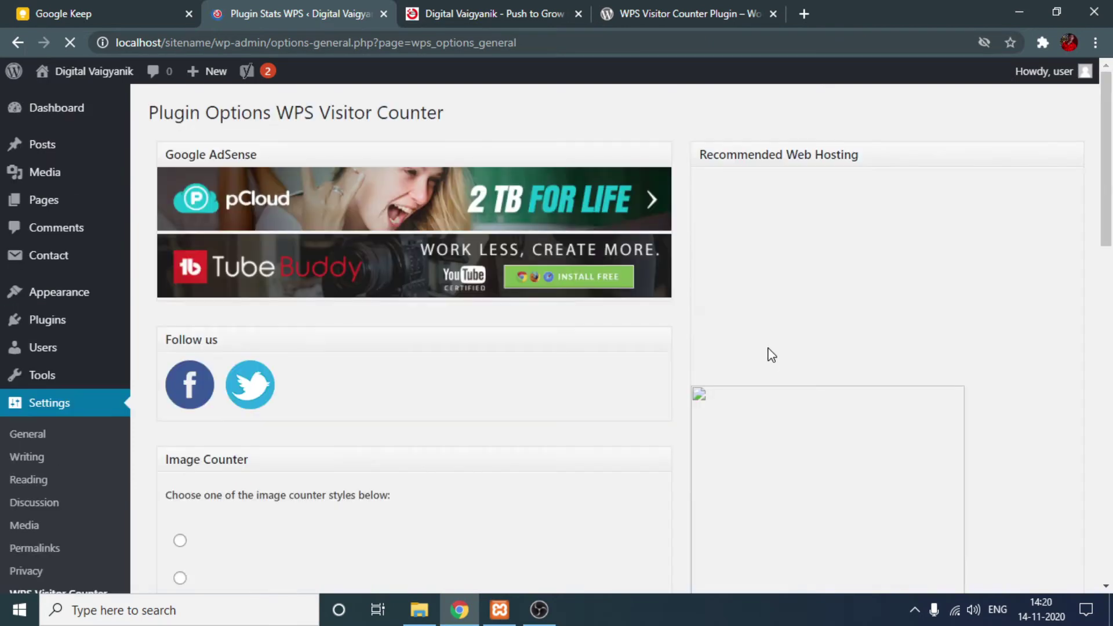
Check the saved plugin options and select the [wps_visitor_counter] shortcode in the usage instructions.
{"action": "scroll", "coordinate": [493, 415], "scroll_direction": "down", "scroll_amount": 2}
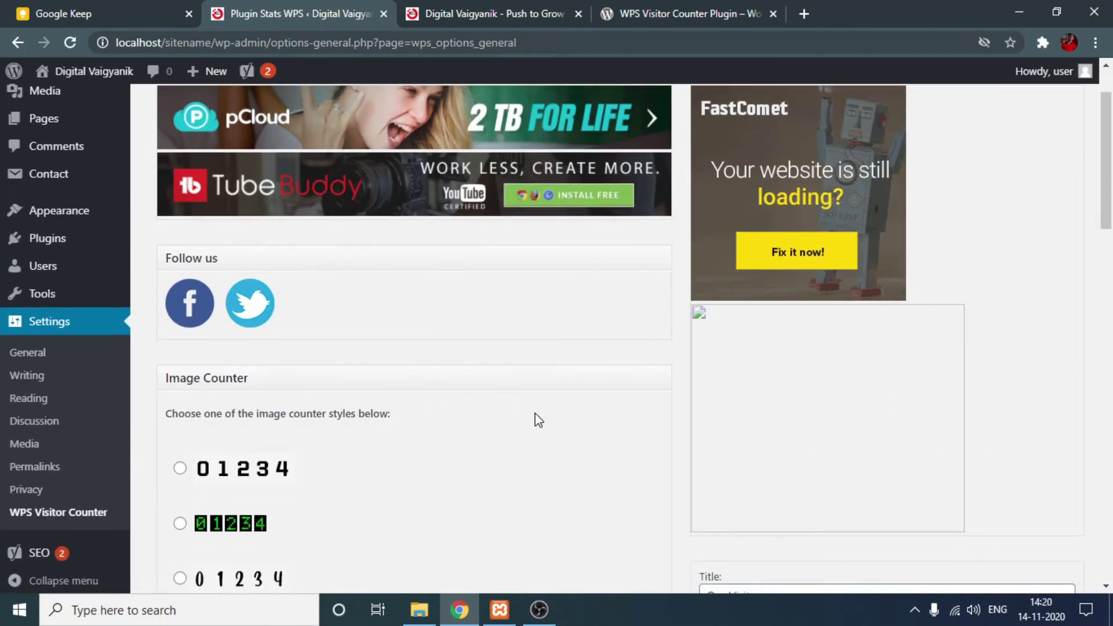
{"action": "scroll", "coordinate": [545, 382], "scroll_direction": "up", "scroll_amount": 2}
{"action": "scroll", "coordinate": [691, 329], "scroll_direction": "down", "scroll_amount": 5}
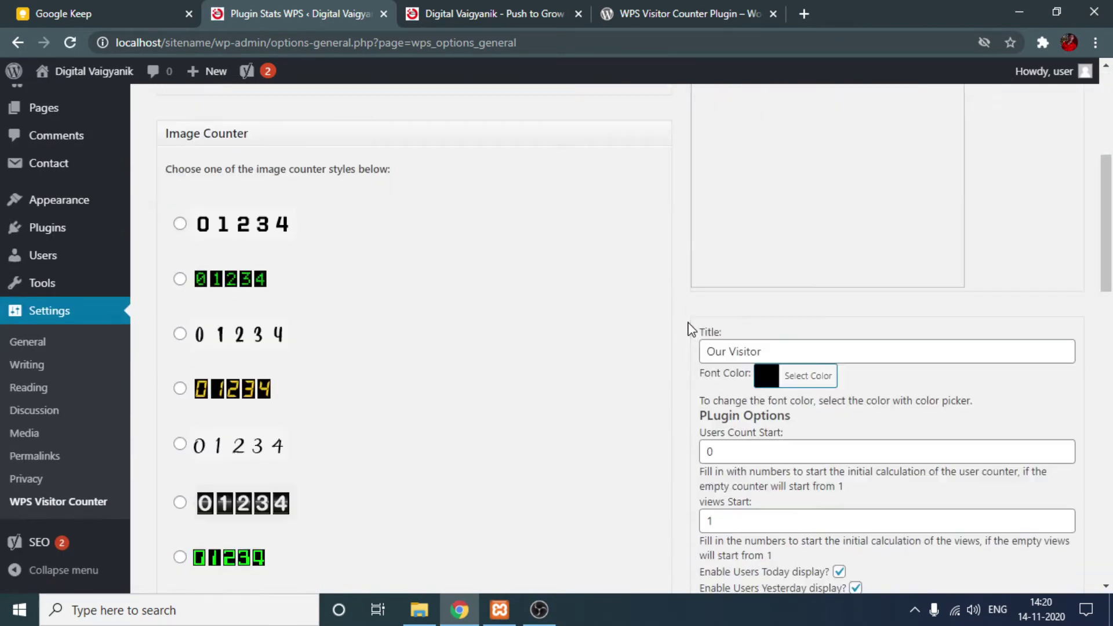
{"action": "scroll", "coordinate": [691, 329], "scroll_direction": "down", "scroll_amount": 10}
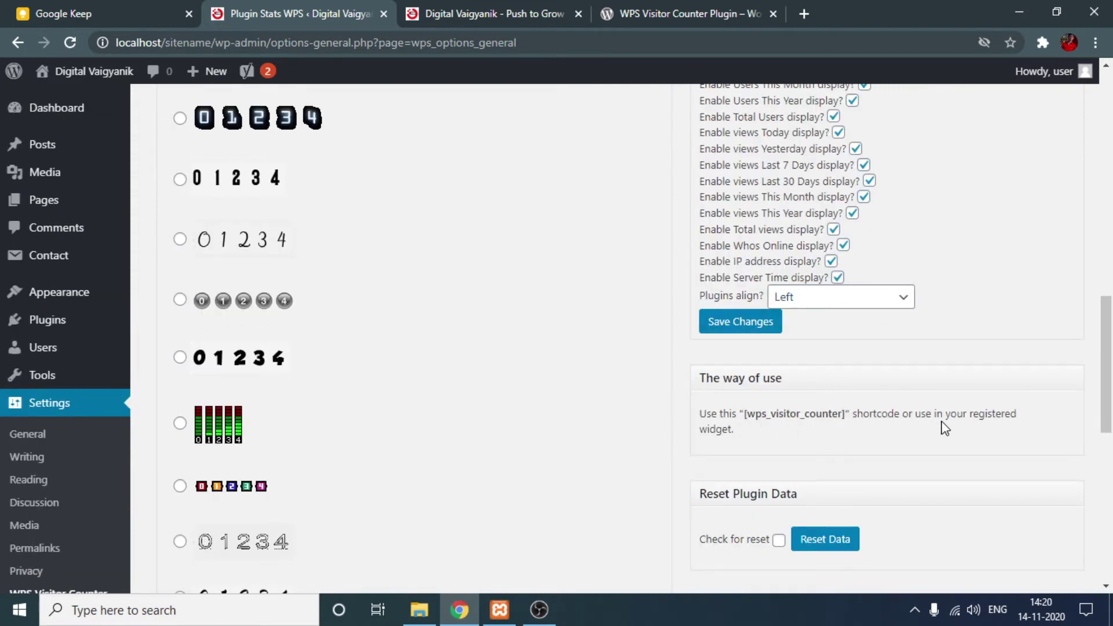
{"action": "double_click", "coordinate": [787, 414]}
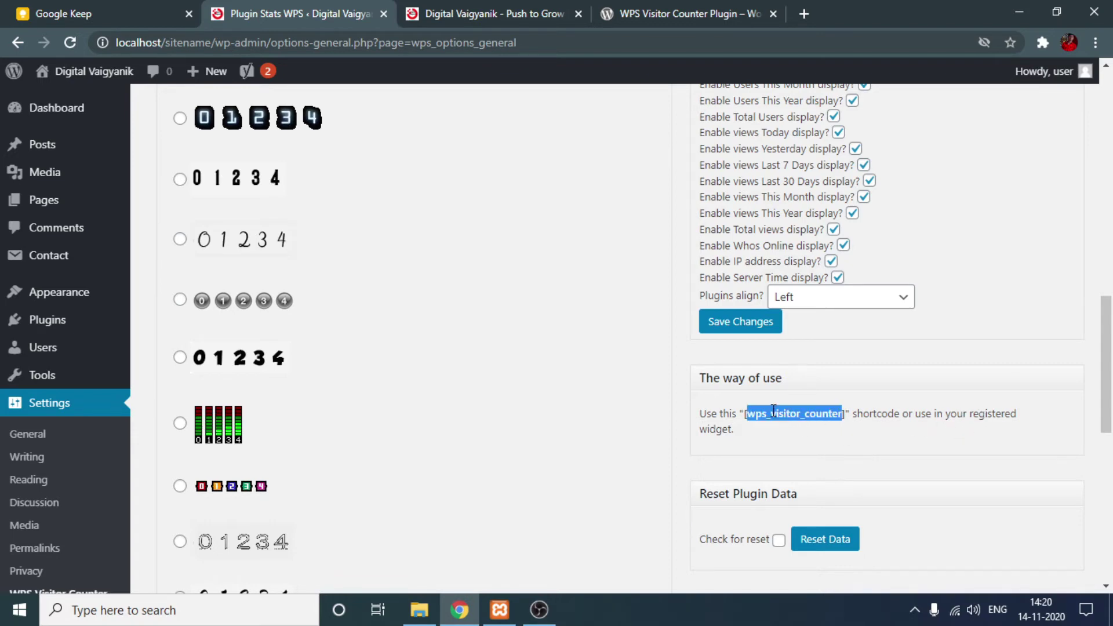
{"action": "left_click", "coordinate": [742, 415]}
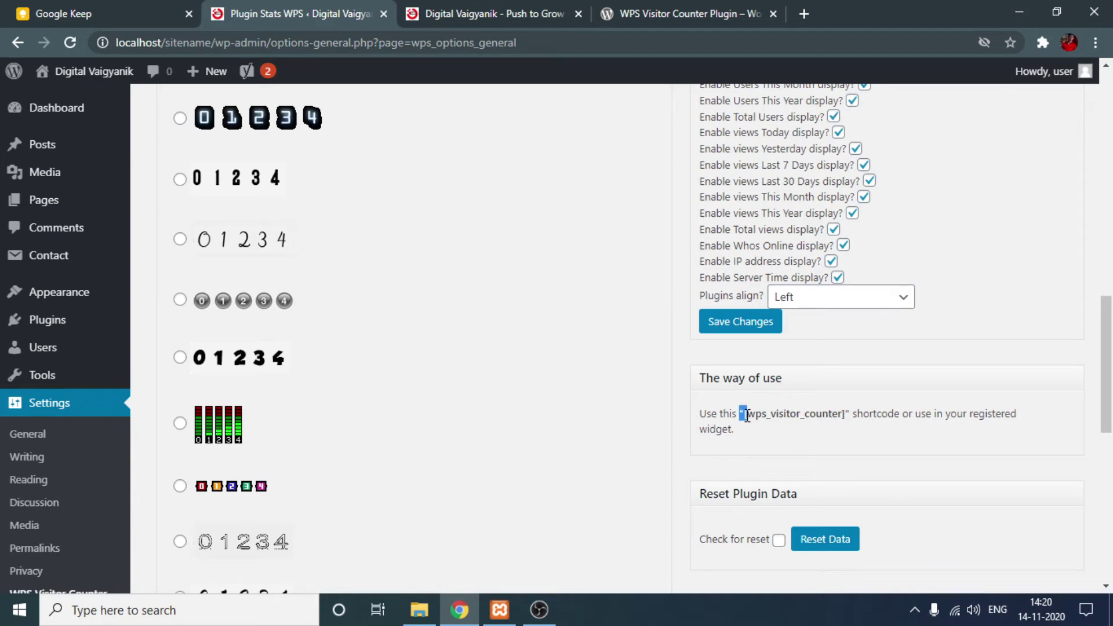
{"action": "left_click", "coordinate": [765, 417]}
{"action": "left_click_drag", "start_coordinate": [745, 415], "coordinate": [847, 428]}
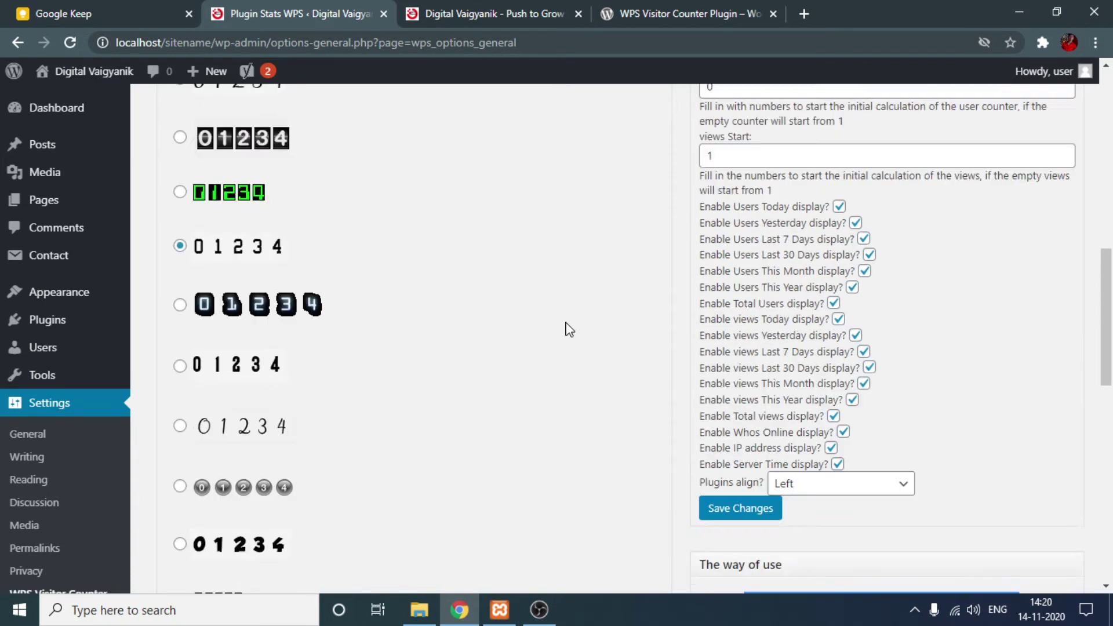
{"action": "scroll", "coordinate": [566, 327], "scroll_direction": "up", "scroll_amount": 10}
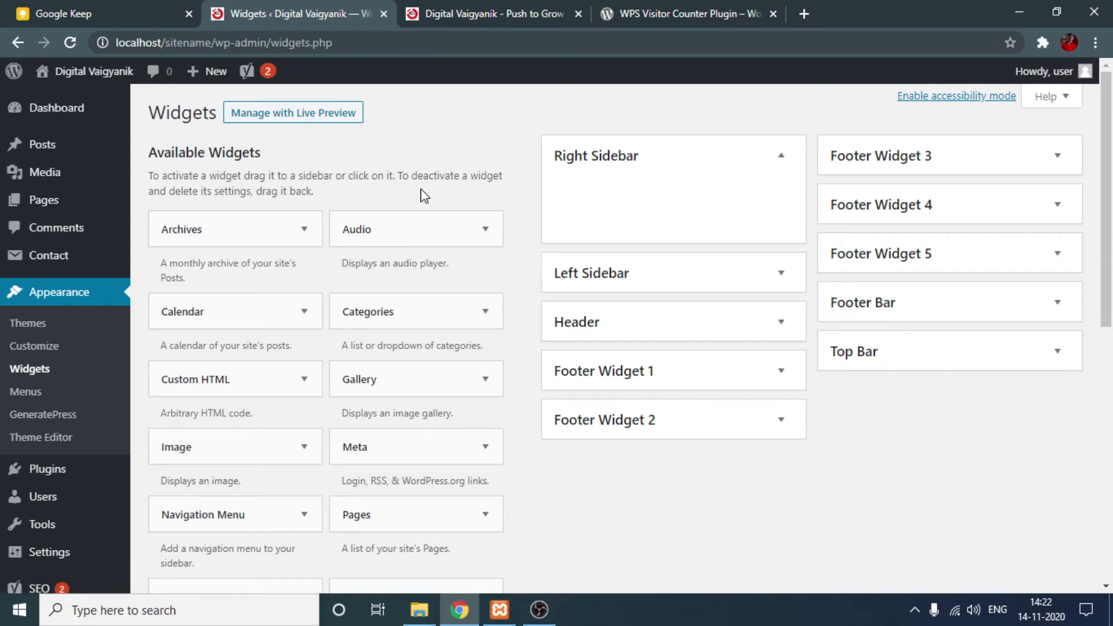
Find the WPS - Visitor Counter widget among the available widgets and add it to the Right Sidebar area.
{"action": "scroll", "coordinate": [416, 337], "scroll_direction": "down", "scroll_amount": 10}
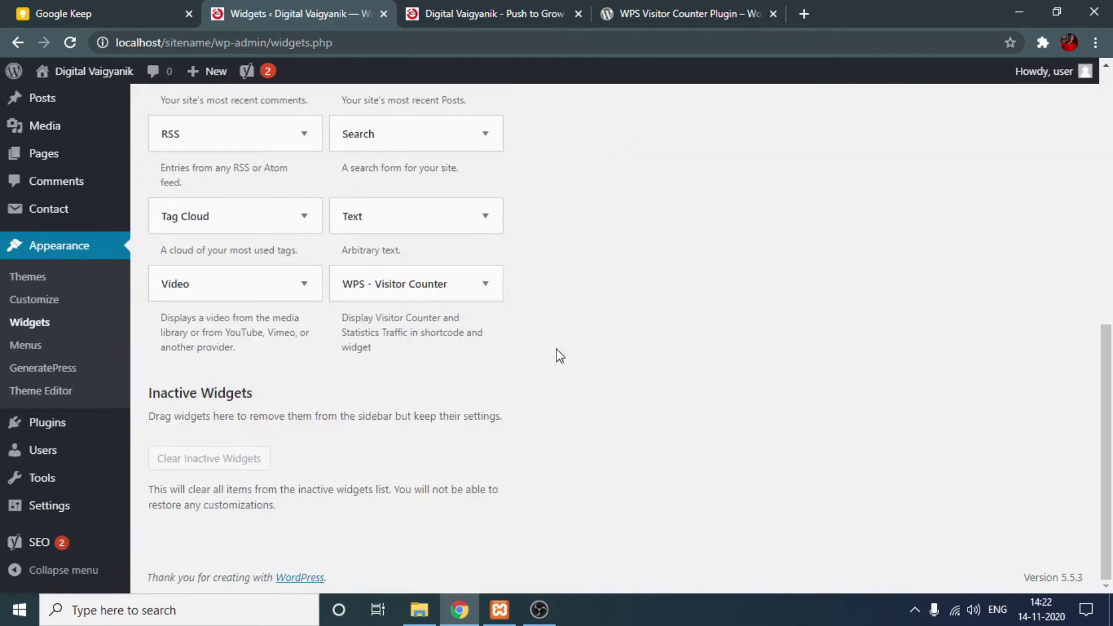
{"action": "scroll", "coordinate": [539, 336], "scroll_direction": "up", "scroll_amount": 10}
{"action": "scroll", "coordinate": [378, 332], "scroll_direction": "down", "scroll_amount": 10}
{"action": "left_click", "coordinate": [467, 295]}
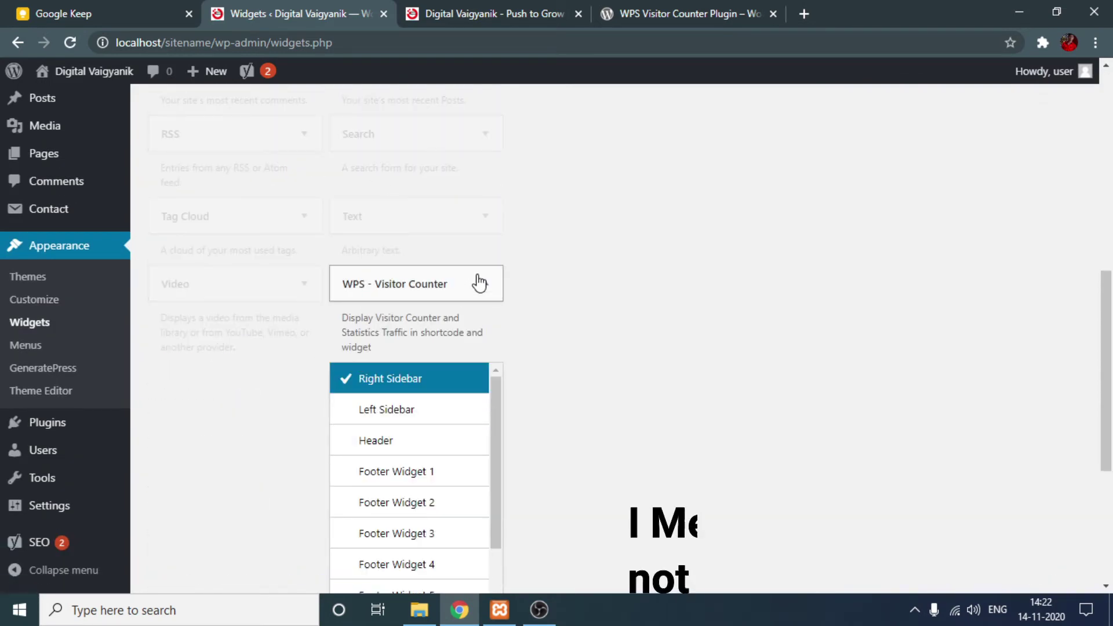
{"action": "left_click", "coordinate": [481, 282]}
{"action": "scroll", "coordinate": [530, 301], "scroll_direction": "up", "scroll_amount": 10}
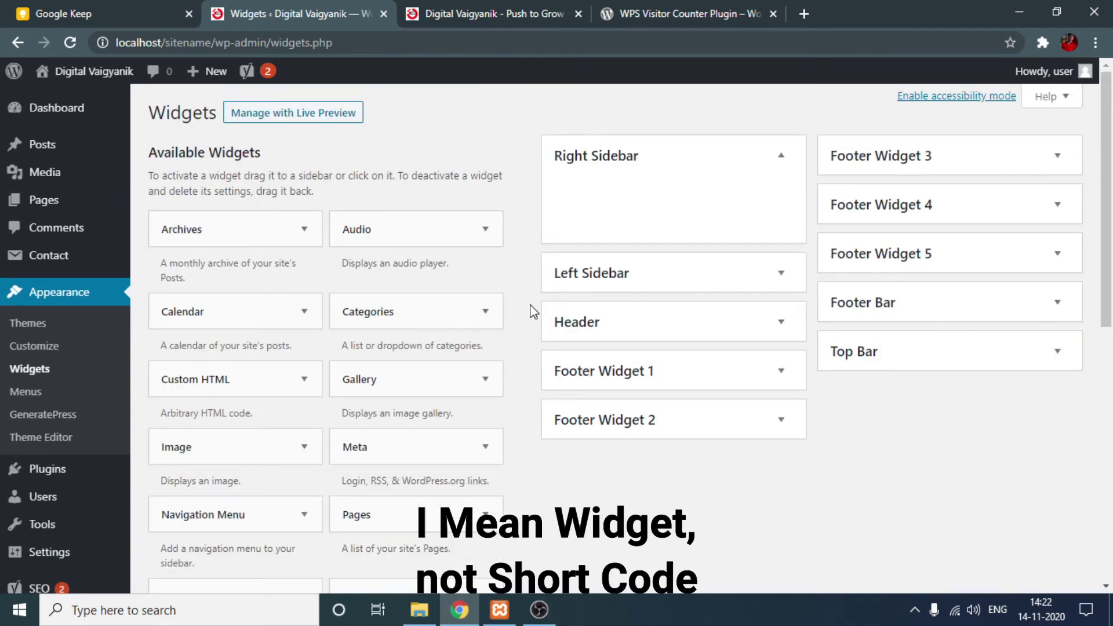
{"action": "scroll", "coordinate": [534, 312], "scroll_direction": "down", "scroll_amount": 10}
{"action": "left_click_drag", "start_coordinate": [481, 402], "coordinate": [615, 124]}
{"action": "scroll", "coordinate": [705, 277], "scroll_direction": "up", "scroll_amount": 1}
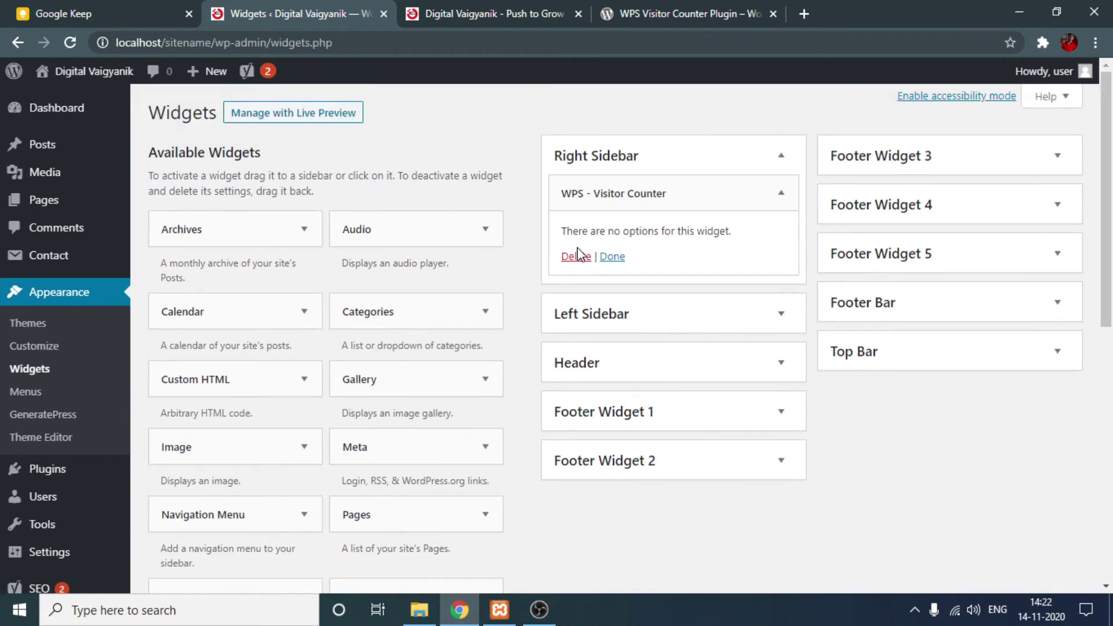
{"action": "left_click", "coordinate": [609, 257]}
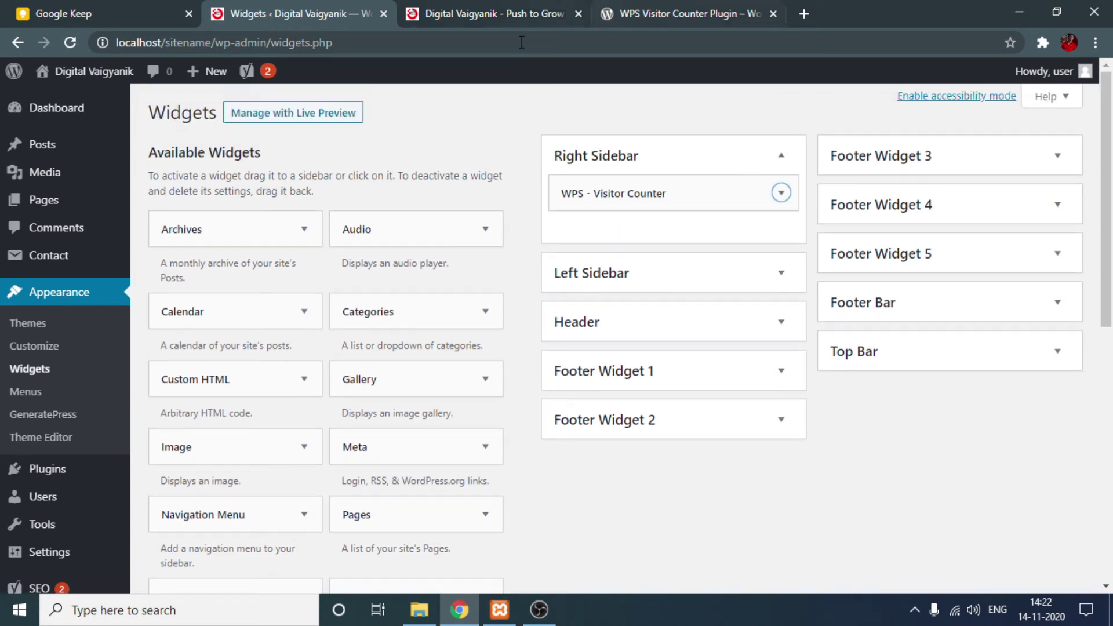
{"action": "scroll", "coordinate": [798, 371], "scroll_direction": "down", "scroll_amount": 9}
{"action": "scroll", "coordinate": [776, 409], "scroll_direction": "up", "scroll_amount": 9}
{"action": "scroll", "coordinate": [435, 492], "scroll_direction": "down", "scroll_amount": 9}
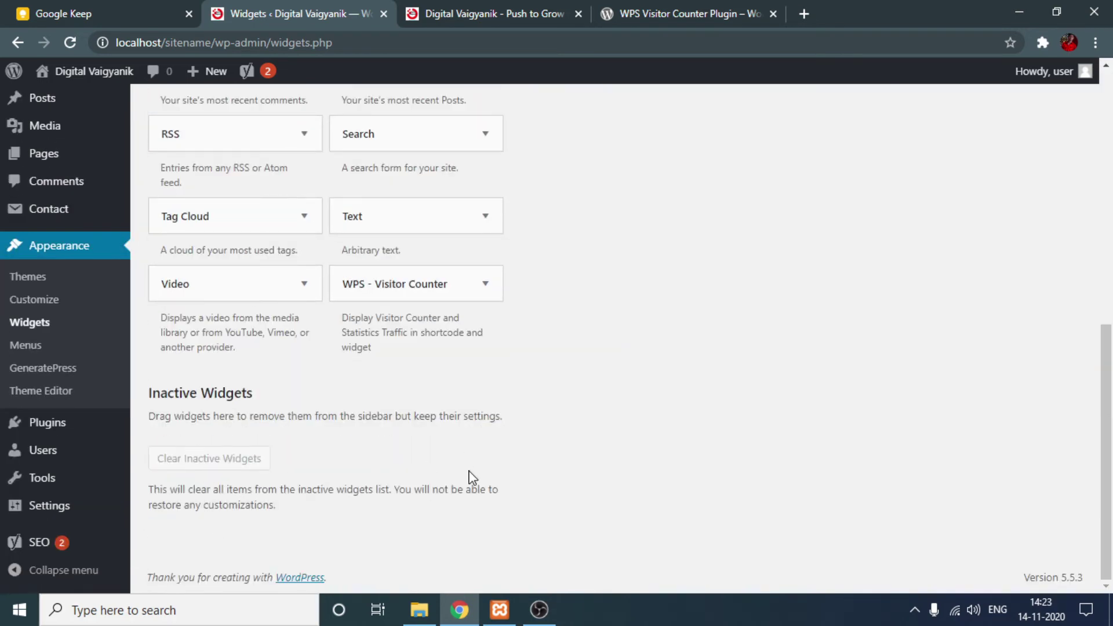
Reload the site's front page and review the visitor counter and its statistics in the sidebar.
{"action": "left_click", "coordinate": [556, 4]}
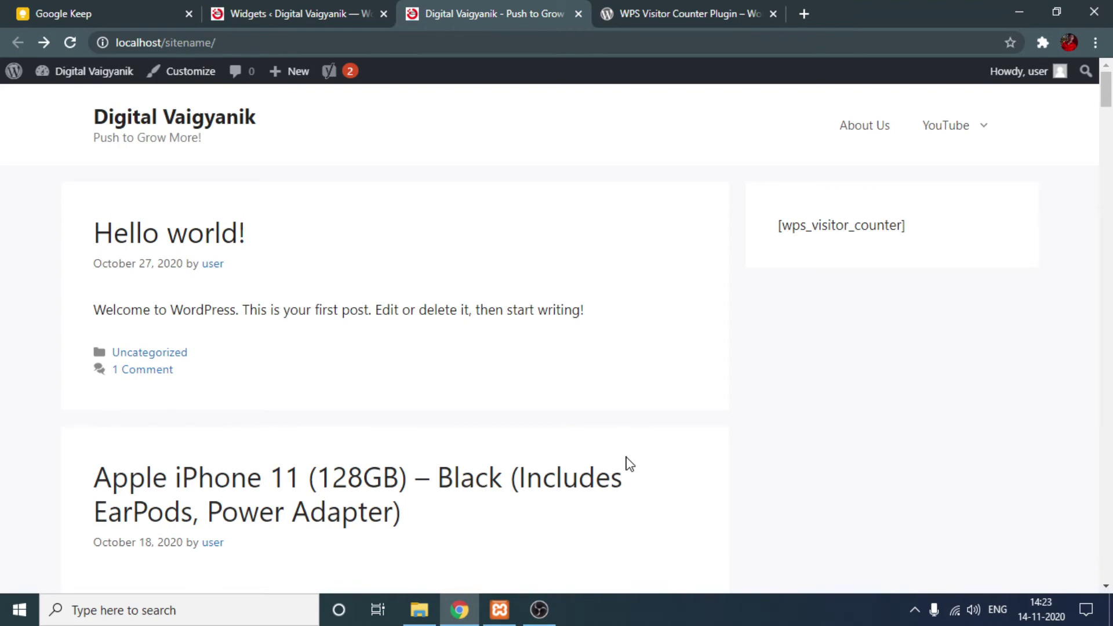
{"action": "key", "text": "F5"}
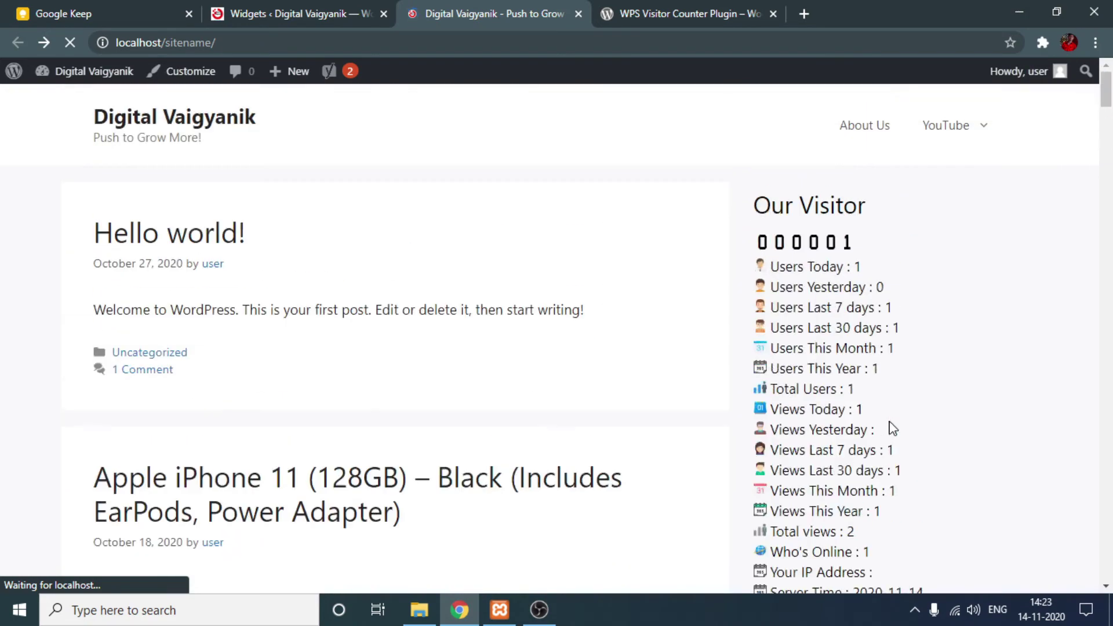
{"action": "scroll", "coordinate": [794, 330], "scroll_direction": "down", "scroll_amount": 8}
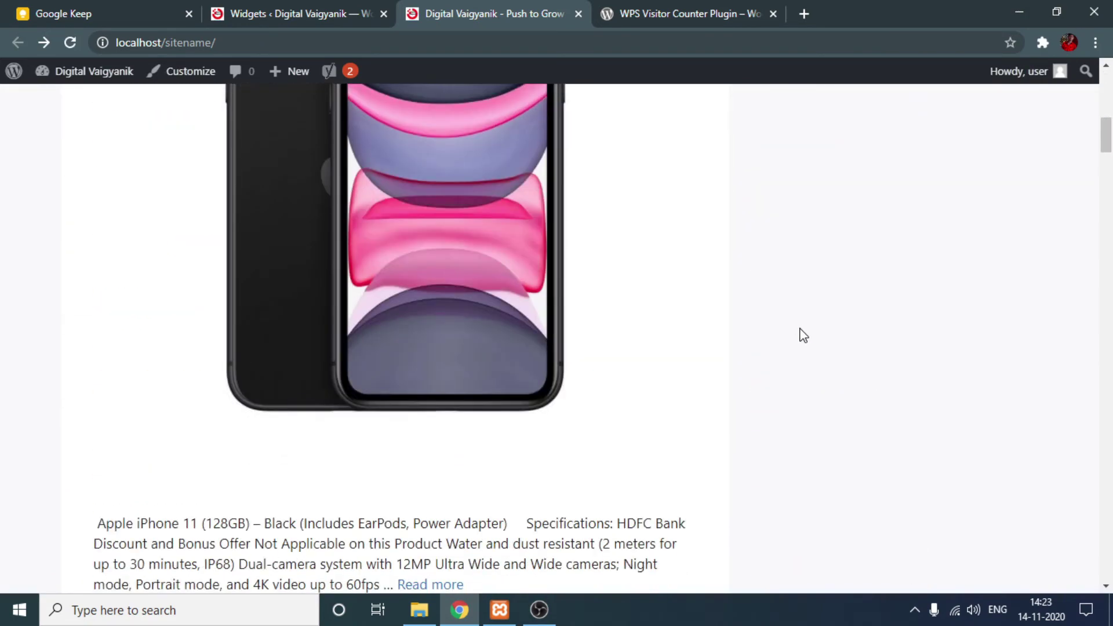
{"action": "scroll", "coordinate": [794, 335], "scroll_direction": "up", "scroll_amount": 8}
{"action": "scroll", "coordinate": [825, 301], "scroll_direction": "down", "scroll_amount": 7}
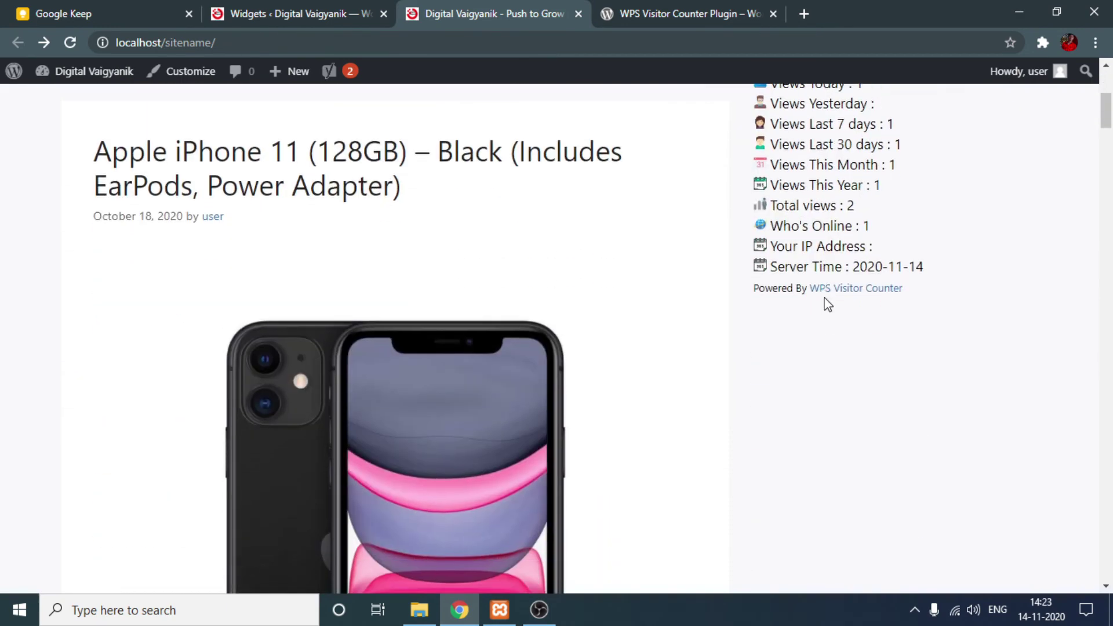
{"action": "scroll", "coordinate": [857, 363], "scroll_direction": "up", "scroll_amount": 7}
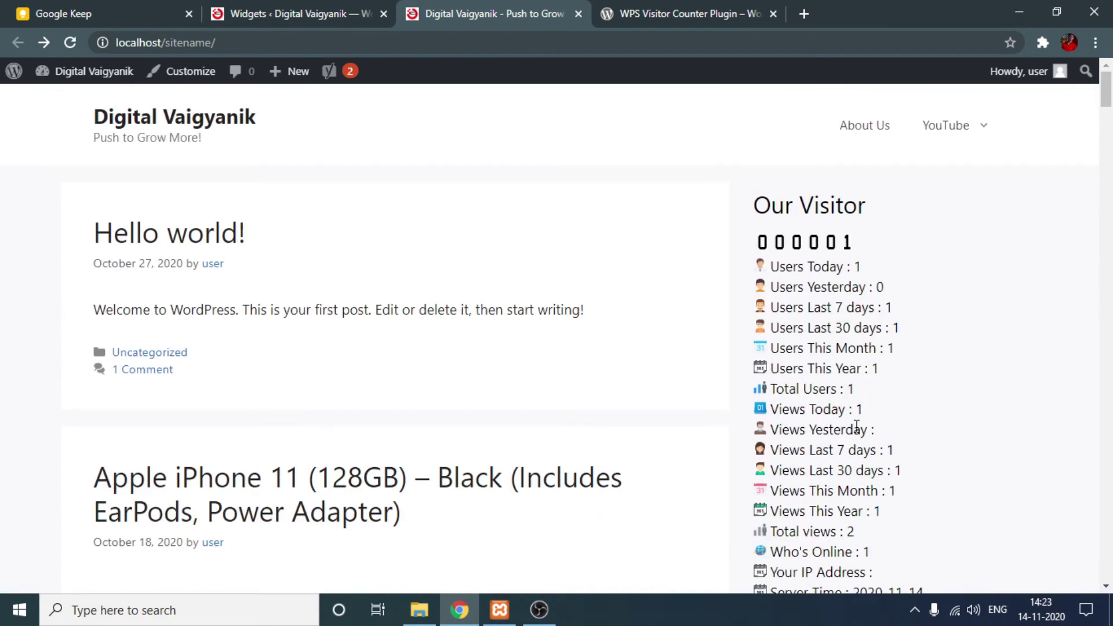
Examine the Our Visitor counter on the front page, from the user statistics down to the server time.
{"action": "scroll", "coordinate": [862, 367], "scroll_direction": "down", "scroll_amount": 6}
{"action": "scroll", "coordinate": [852, 393], "scroll_direction": "up", "scroll_amount": 6}
{"action": "left_click", "coordinate": [313, 46]}
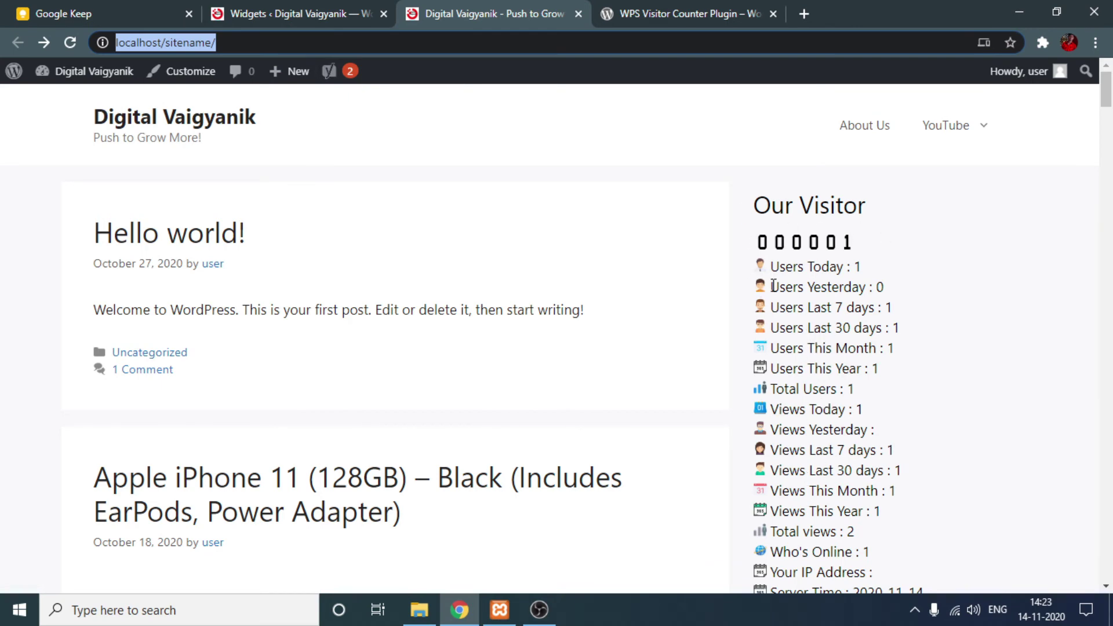
{"action": "scroll", "coordinate": [854, 406], "scroll_direction": "down", "scroll_amount": 3}
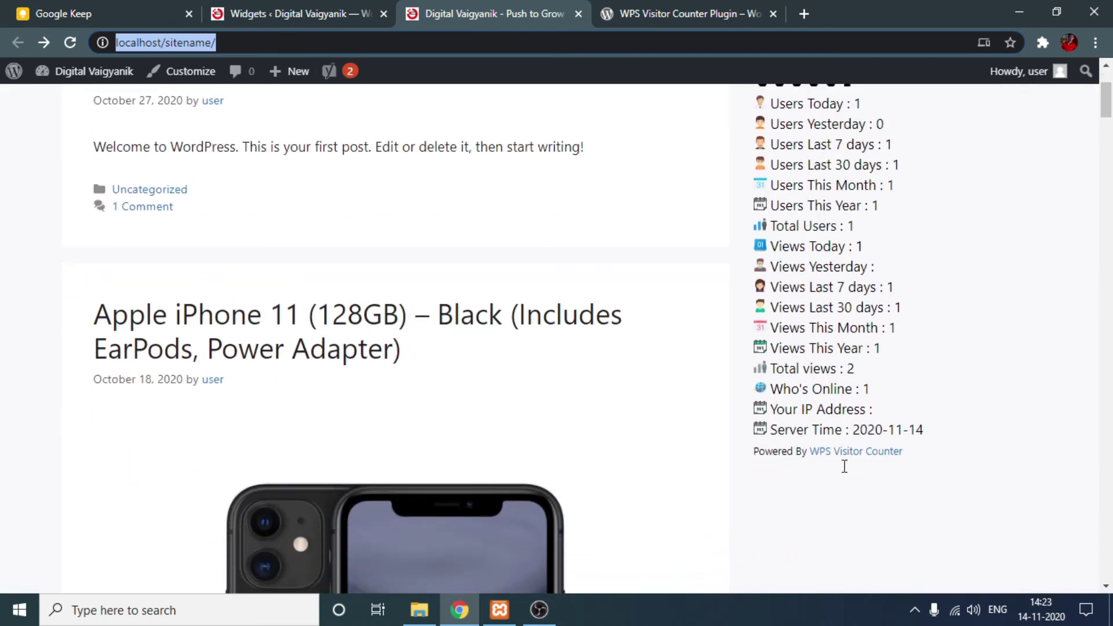
{"action": "scroll", "coordinate": [840, 472], "scroll_direction": "up", "scroll_amount": 3}
{"action": "left_click", "coordinate": [8, 7]}
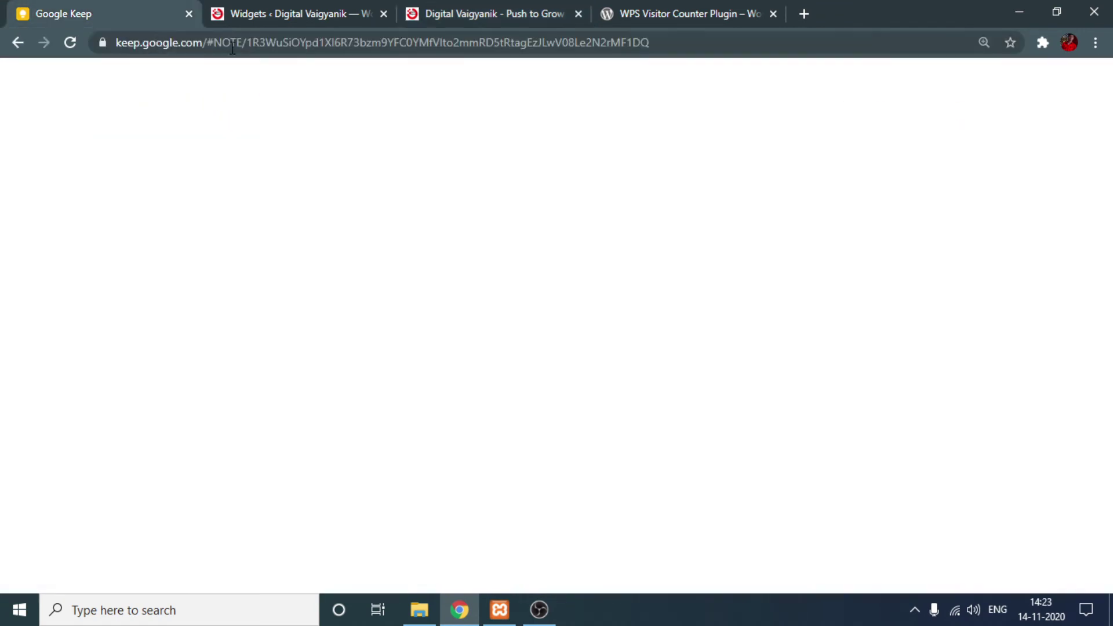
Open the WPS Visitor Counter settings and review the title, start counts and statistics display options.
{"action": "left_click", "coordinate": [302, 13]}
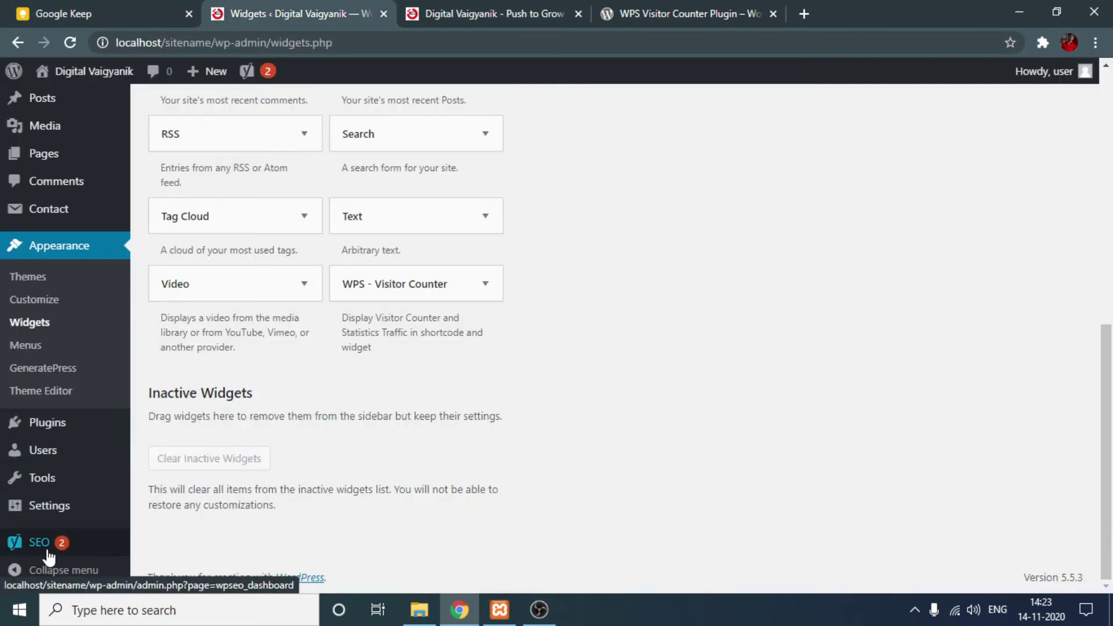
{"action": "mouse_move", "coordinate": [46, 506]}
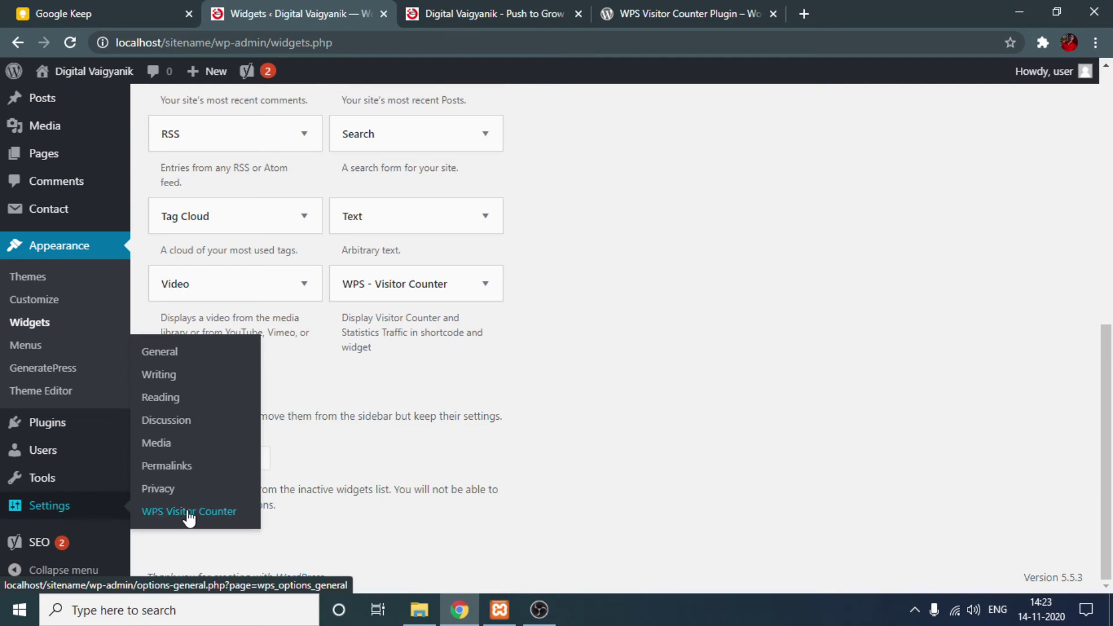
{"action": "left_click", "coordinate": [186, 512]}
{"action": "scroll", "coordinate": [510, 330], "scroll_direction": "up", "scroll_amount": 10}
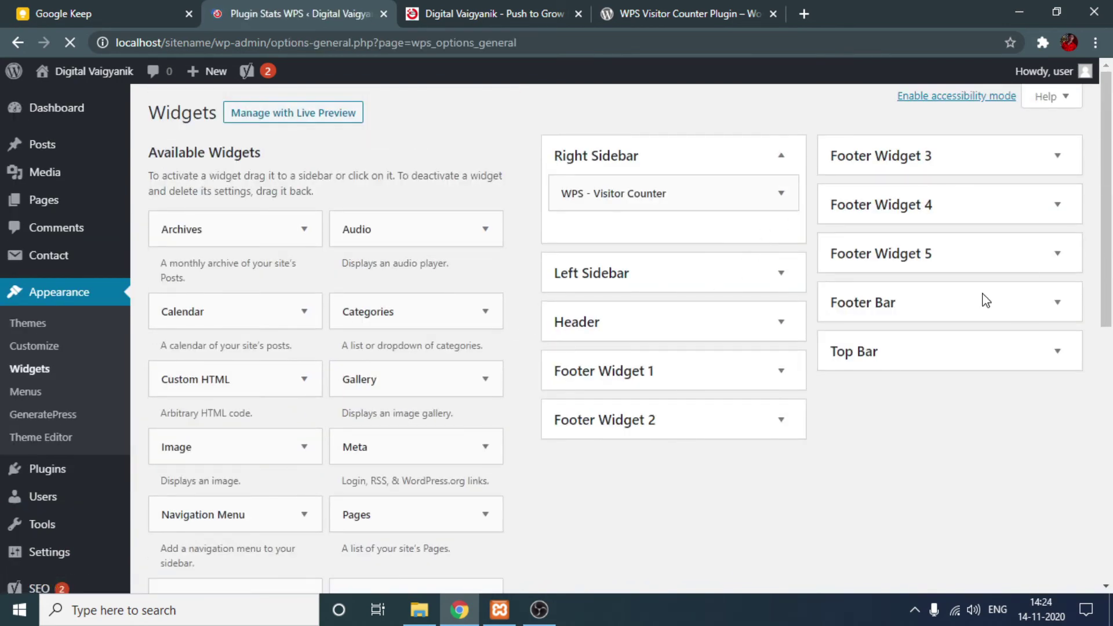
{"action": "scroll", "coordinate": [898, 359], "scroll_direction": "up", "scroll_amount": 1}
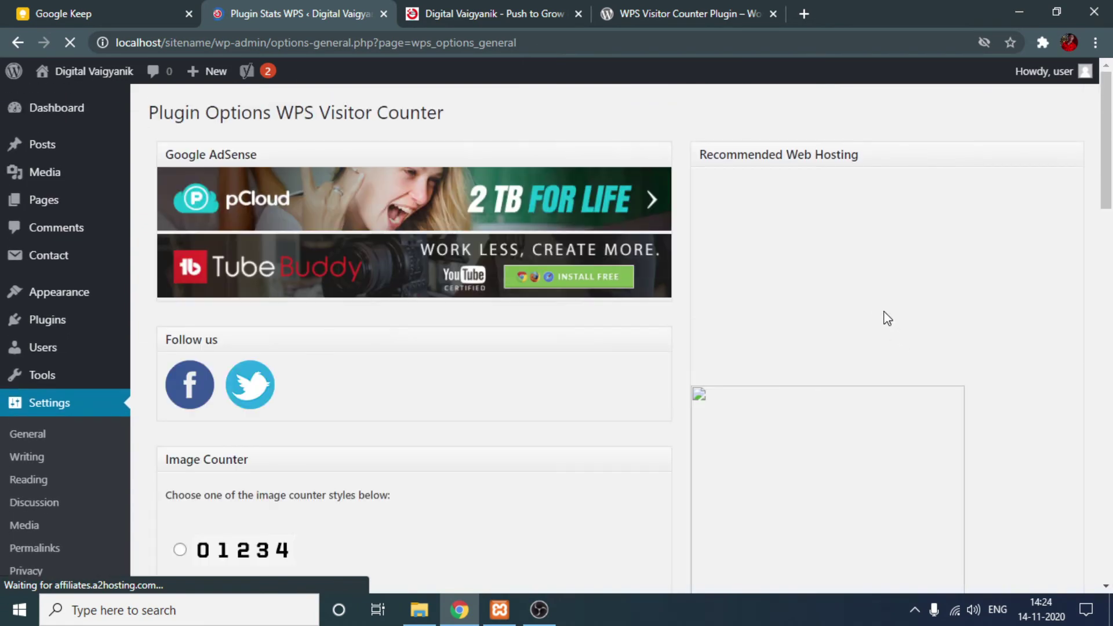
{"action": "scroll", "coordinate": [887, 318], "scroll_direction": "down", "scroll_amount": 8}
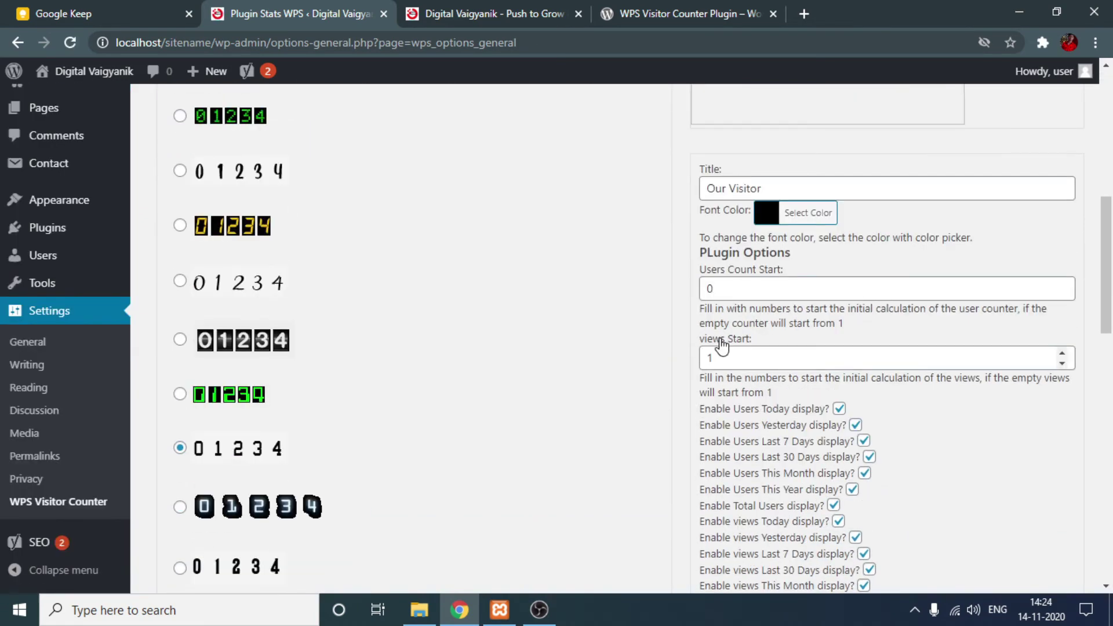
{"action": "scroll", "coordinate": [721, 346], "scroll_direction": "down", "scroll_amount": 1}
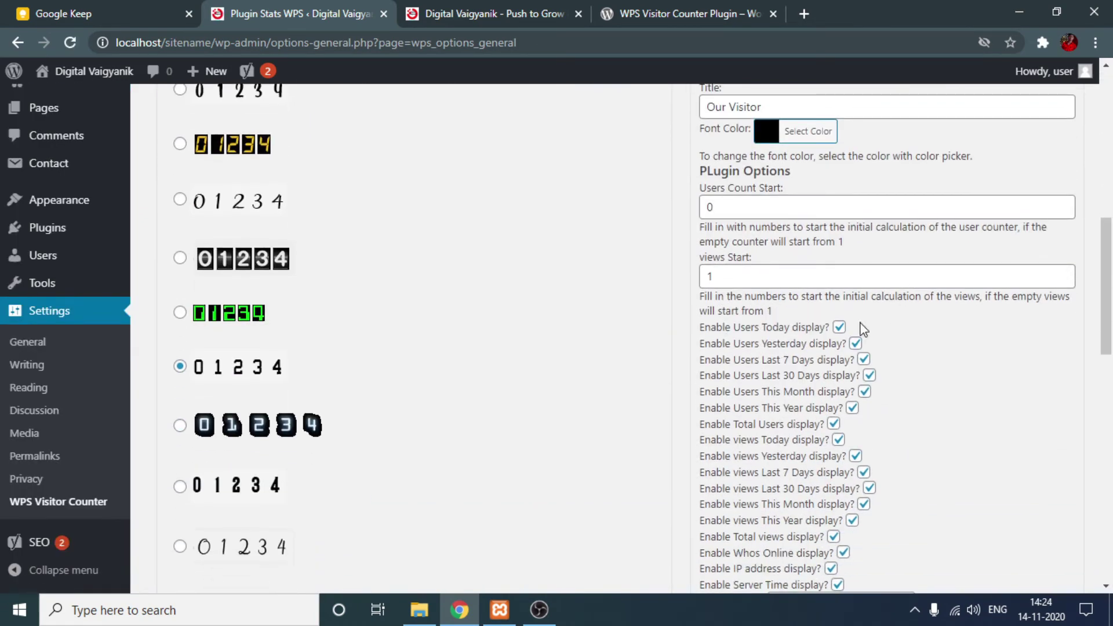
{"action": "scroll", "coordinate": [942, 296], "scroll_direction": "down", "scroll_amount": 1}
View the plugin's WordPress.org page and recheck the full statistics list on the site's front page.
{"action": "left_click", "coordinate": [658, 5]}
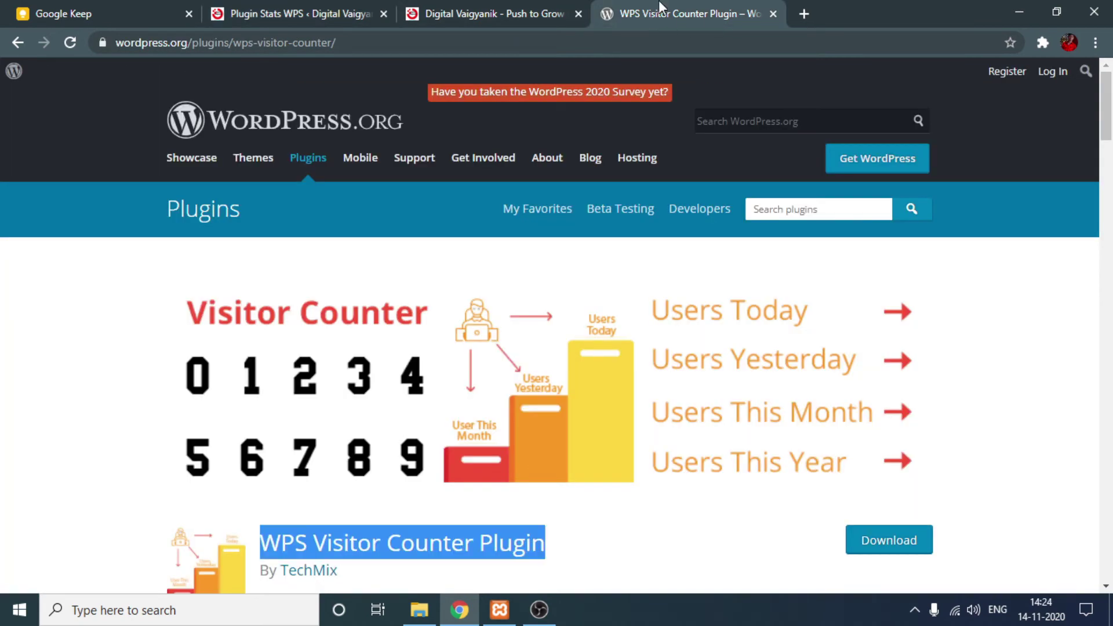
{"action": "left_click", "coordinate": [462, 5]}
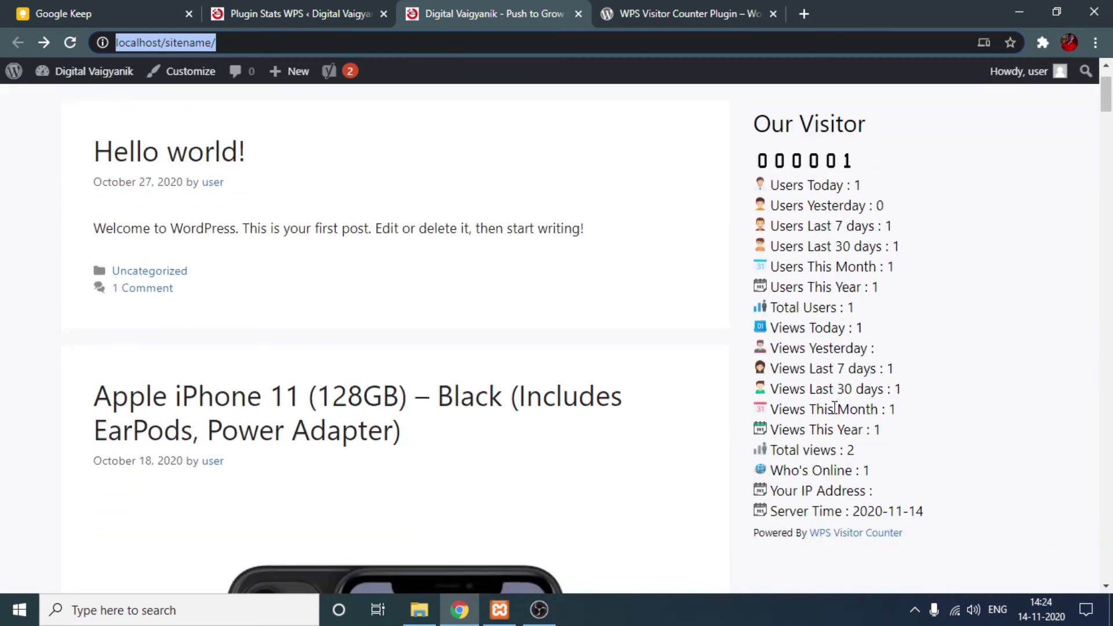
{"action": "scroll", "coordinate": [832, 415], "scroll_direction": "down", "scroll_amount": 5}
{"action": "scroll", "coordinate": [748, 255], "scroll_direction": "up", "scroll_amount": 5}
In the plugin options, disable the Server Time, IP address, Whos Online, views This Year and views This Month displays.
{"action": "left_click", "coordinate": [272, 7]}
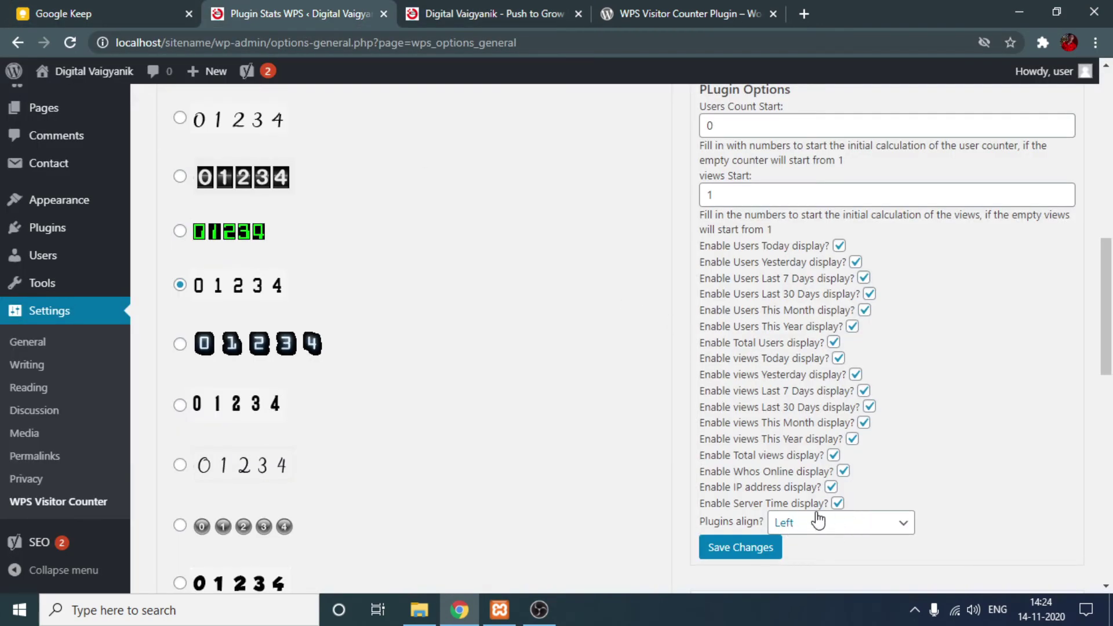
{"action": "left_click", "coordinate": [837, 503]}
{"action": "left_click", "coordinate": [830, 487]}
{"action": "left_click", "coordinate": [840, 471]}
{"action": "left_click", "coordinate": [833, 455]}
{"action": "left_click", "coordinate": [833, 456]}
{"action": "left_click", "coordinate": [852, 439]}
{"action": "left_click", "coordinate": [863, 423]}
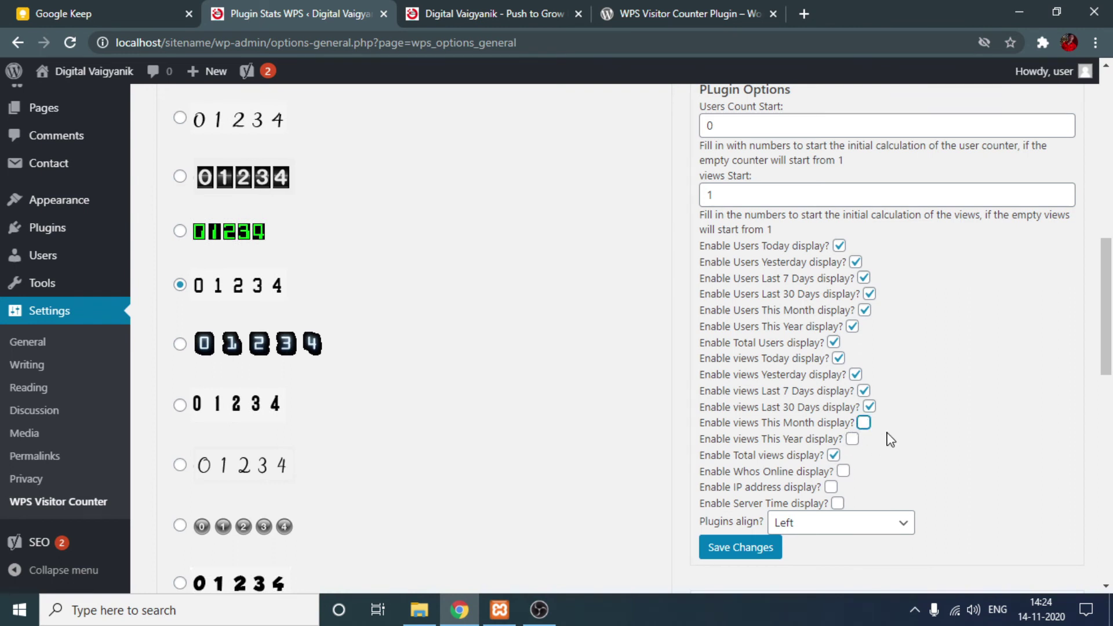
Disable the views Last 30 Days, views Last 7 Days, views Yesterday and views Today displays.
{"action": "left_click", "coordinate": [868, 407]}
{"action": "left_click", "coordinate": [863, 390]}
{"action": "left_click", "coordinate": [854, 374]}
{"action": "left_click", "coordinate": [838, 358]}
Disable the Total Users and Users This Year, This Month, Last 30 Days, Last 7 Days and Yesterday displays, and save the options.
{"action": "left_click", "coordinate": [833, 342]}
{"action": "left_click", "coordinate": [852, 327]}
{"action": "left_click", "coordinate": [864, 310]}
{"action": "left_click", "coordinate": [868, 294]}
{"action": "left_click", "coordinate": [863, 278]}
{"action": "left_click", "coordinate": [855, 262]}
{"action": "left_click", "coordinate": [732, 556]}
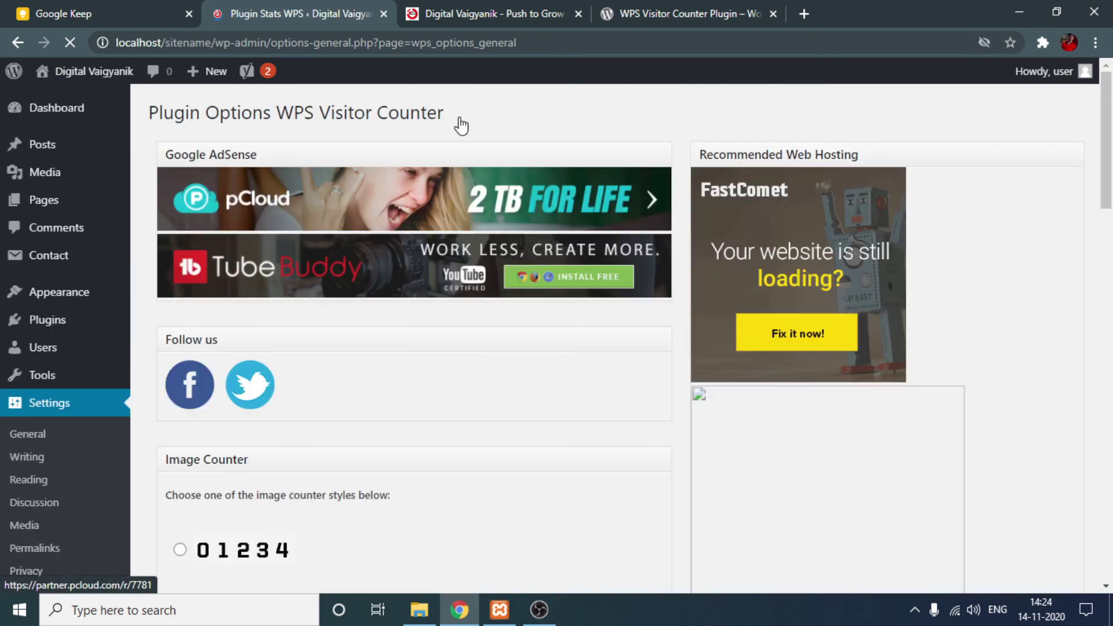
Reload the site's front page and compare its visitor counter with the display options enabled in the plugin settings.
{"action": "left_click", "coordinate": [490, 14]}
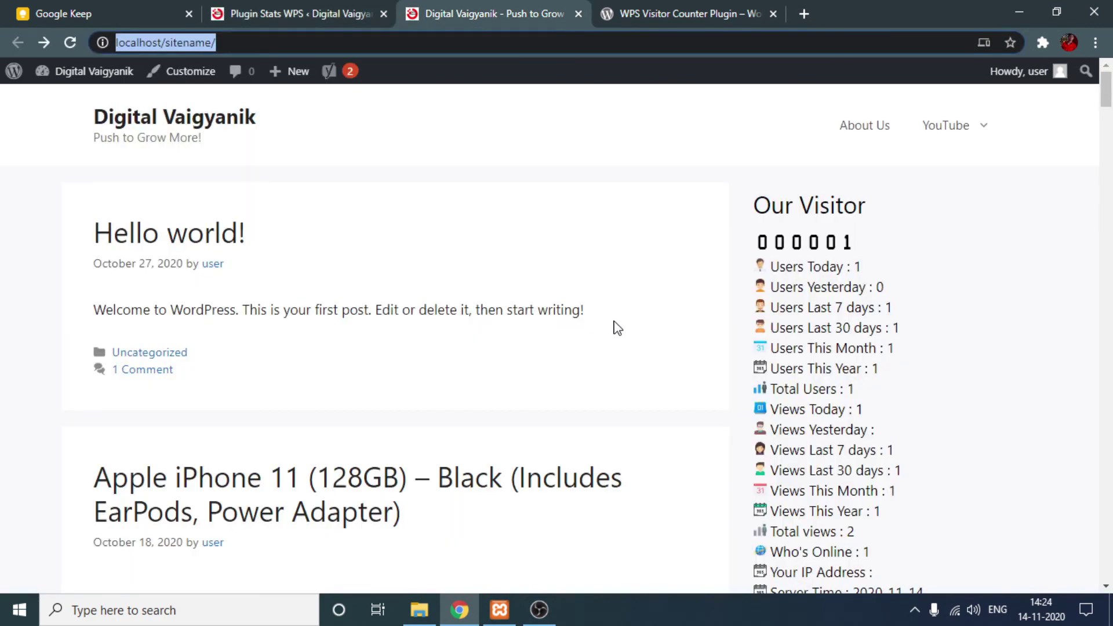
{"action": "key", "text": "Return"}
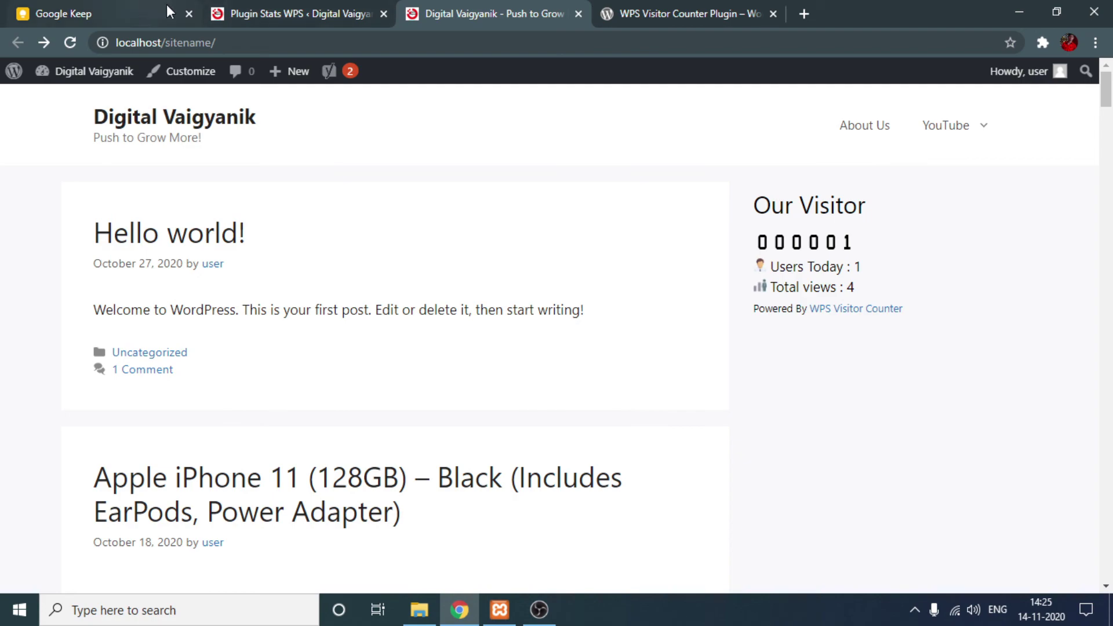
{"action": "left_click", "coordinate": [292, 8]}
{"action": "scroll", "coordinate": [711, 515], "scroll_direction": "down", "scroll_amount": 8}
{"action": "scroll", "coordinate": [710, 516], "scroll_direction": "up", "scroll_amount": 5}
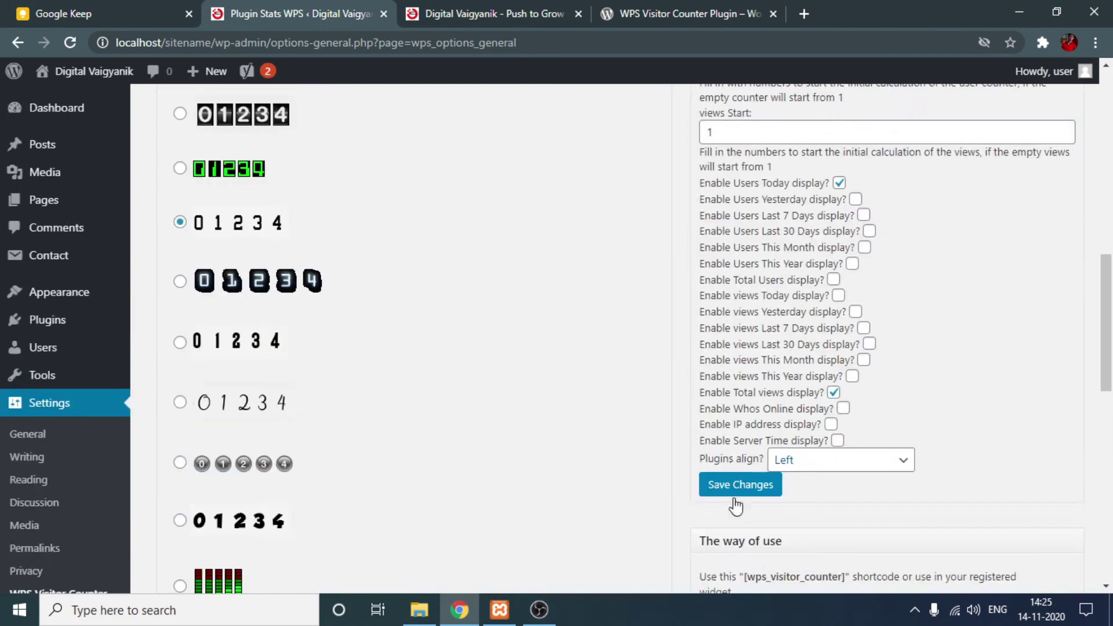
Save the plugin options again and return to the visitor counter on the site's front page.
{"action": "left_click", "coordinate": [739, 482]}
{"action": "scroll", "coordinate": [745, 360], "scroll_direction": "down", "scroll_amount": 10}
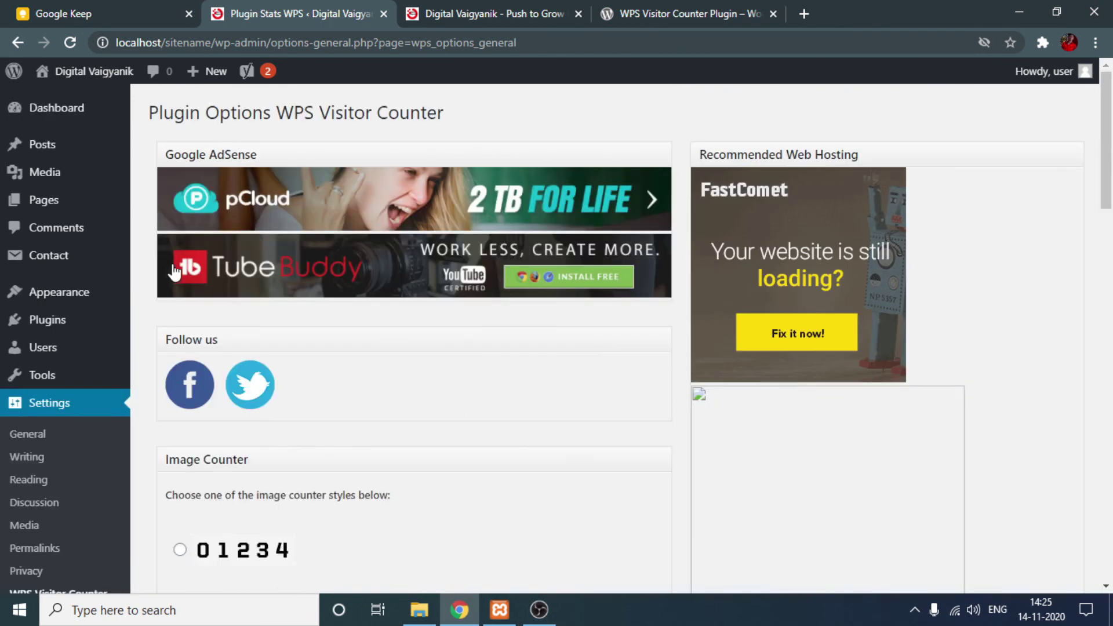
{"action": "scroll", "coordinate": [174, 273], "scroll_direction": "up", "scroll_amount": 10}
{"action": "left_click", "coordinate": [493, 13]}
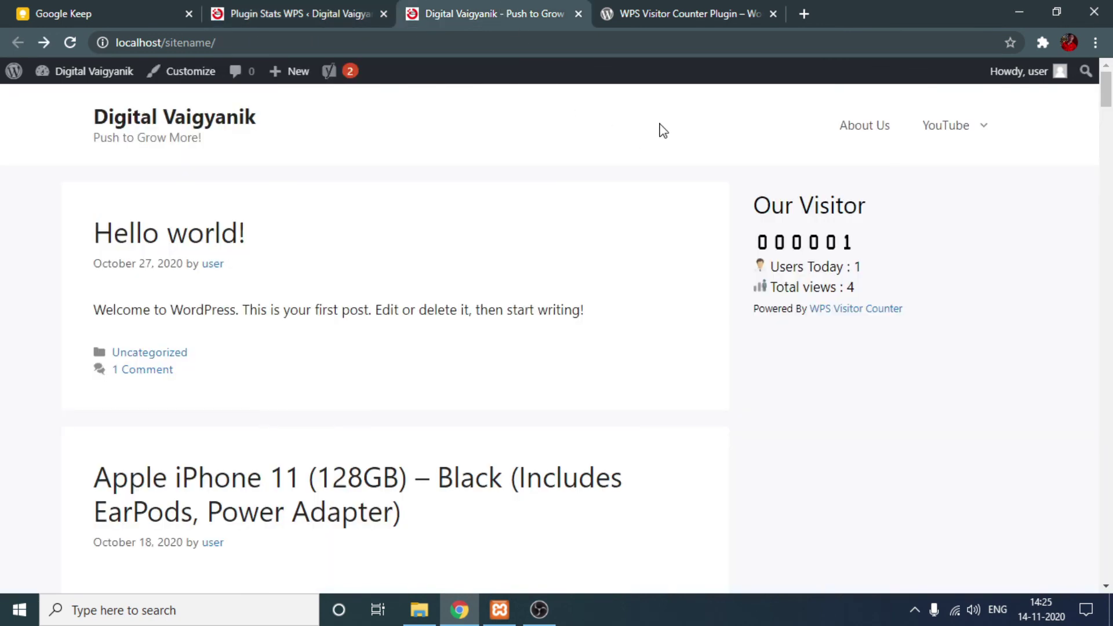